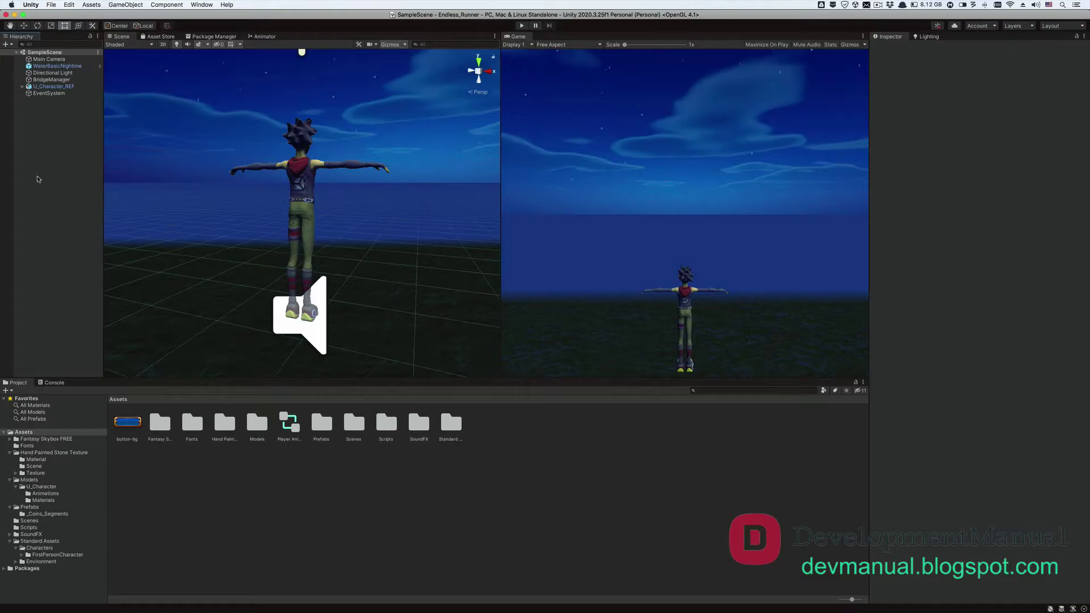
Step: Create a new scene named Menu in the Assets/Scenes folder
double_click(354, 422)
right_click(353, 420)
mouse_move(386, 391)
left_click(487, 370)
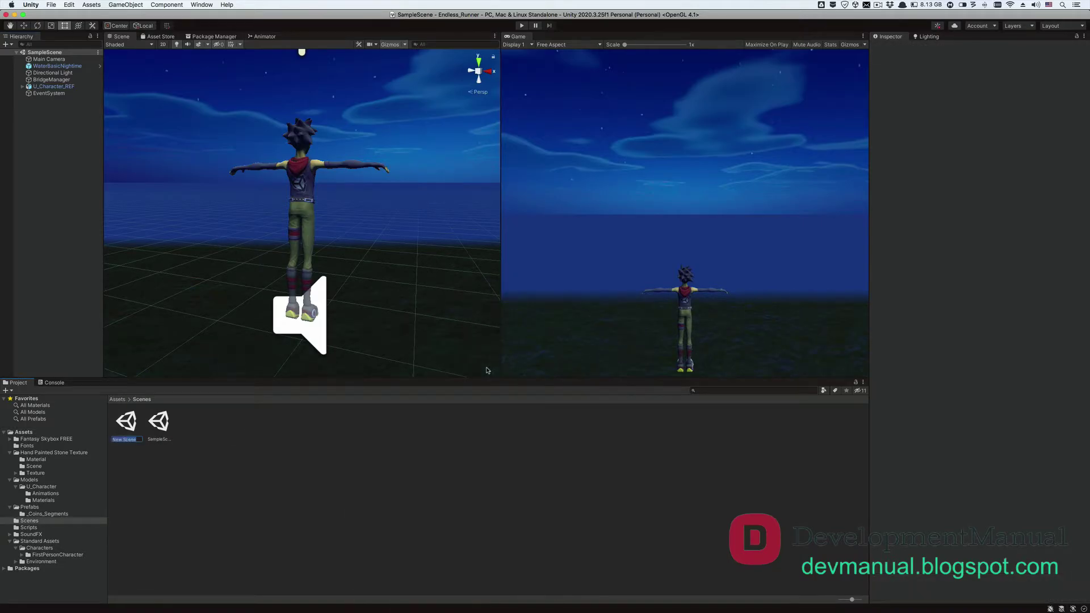
type("Menu")
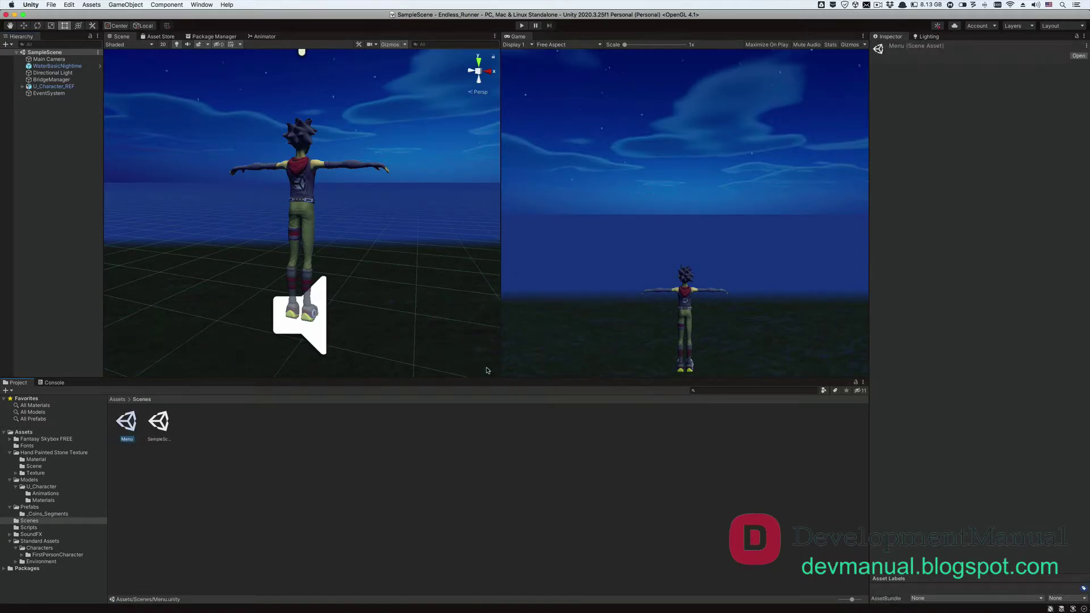
left_click(159, 432)
Step: Rename SampleScene to Game and open the empty Menu scene
left_click(160, 439)
type("Game")
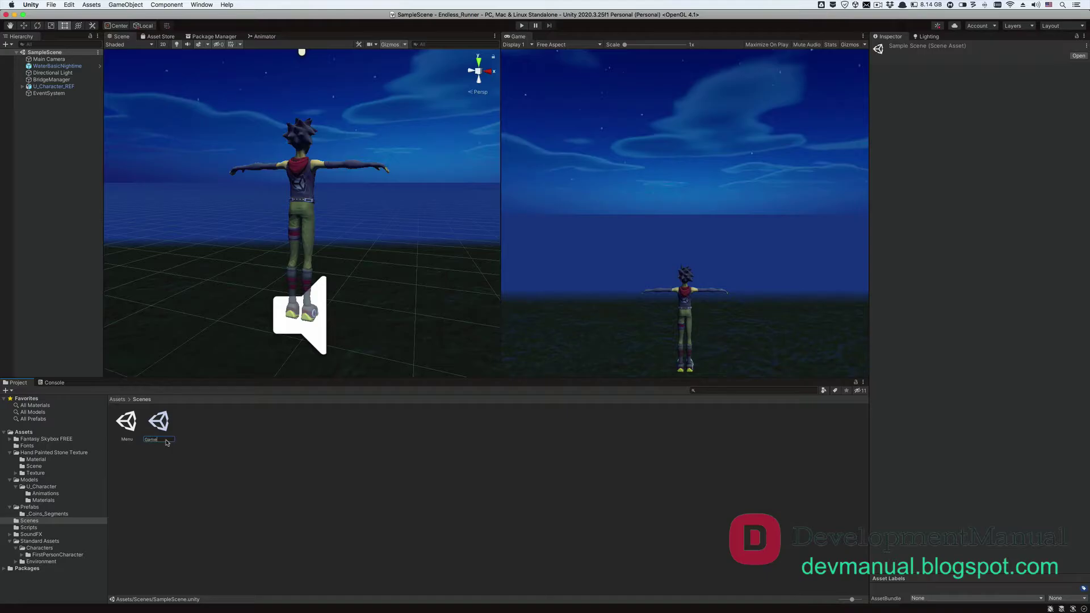
key("Return")
double_click(159, 422)
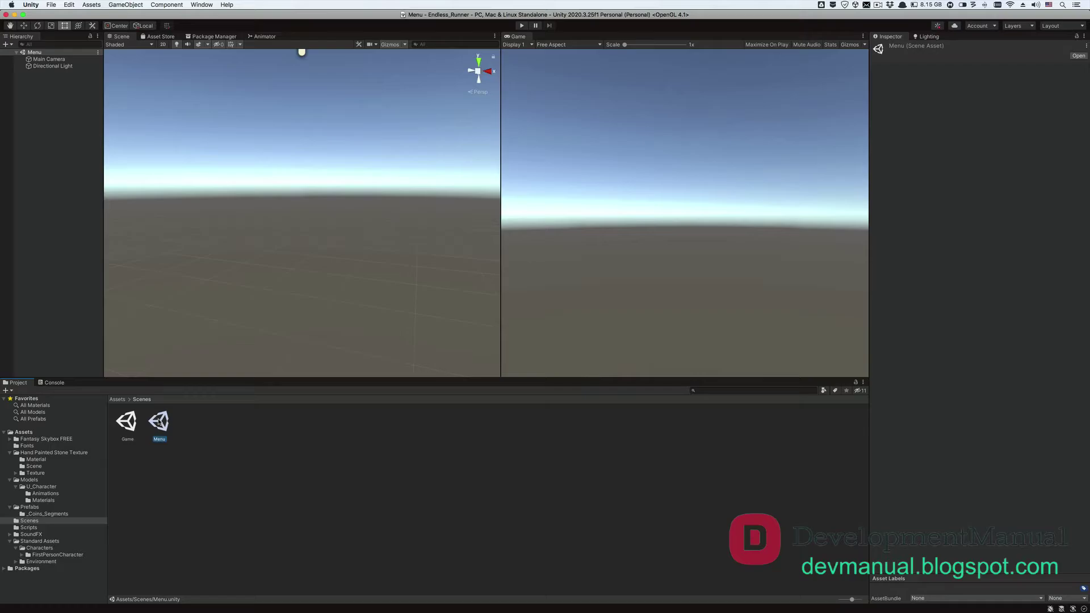
Step: Set the Lighting environment's Skybox Material to FS002_Night_Moonless
left_click(929, 36)
left_click(1085, 72)
type("FS")
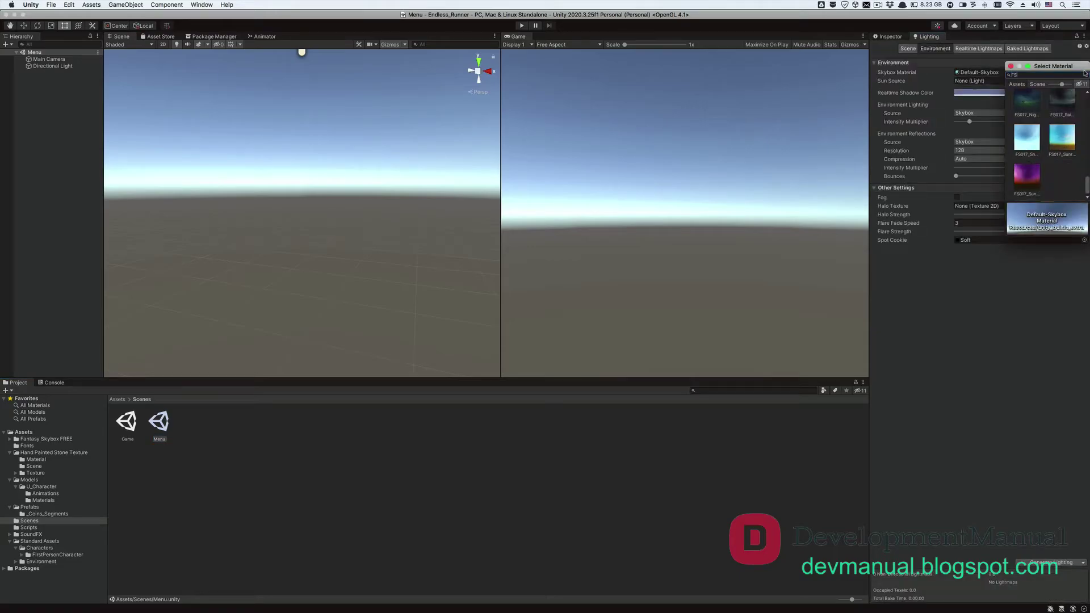
type("002")
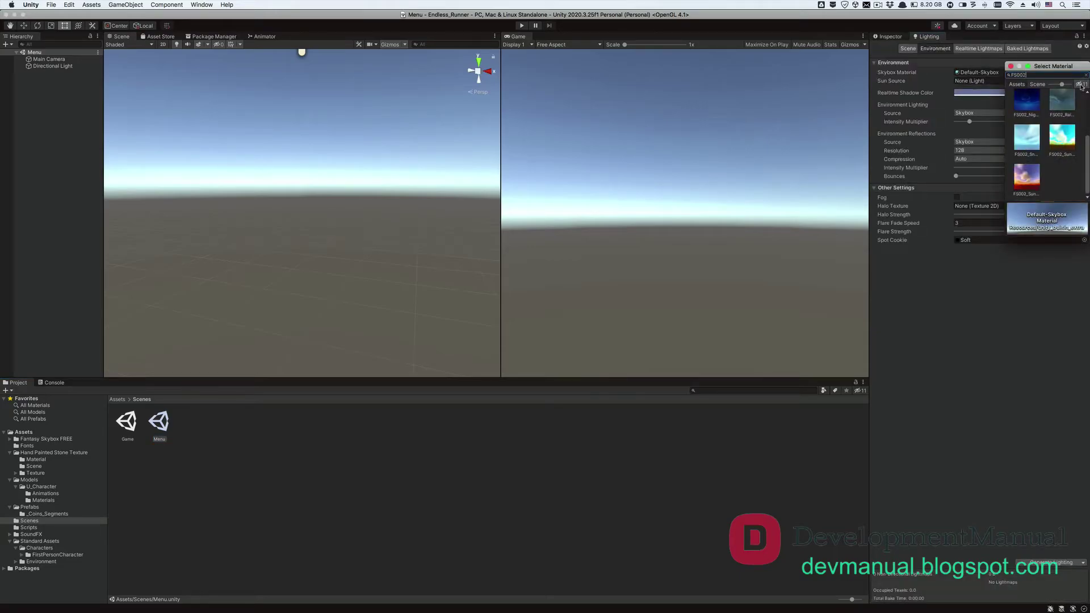
scroll(1048, 122, "up", 2)
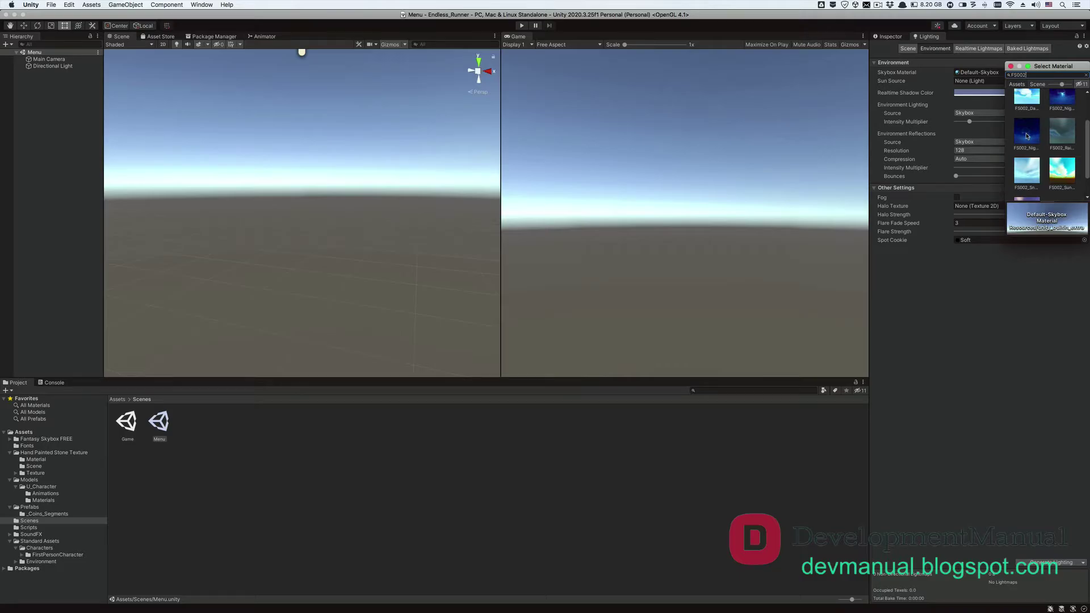
left_click(1027, 135)
left_click(1027, 135)
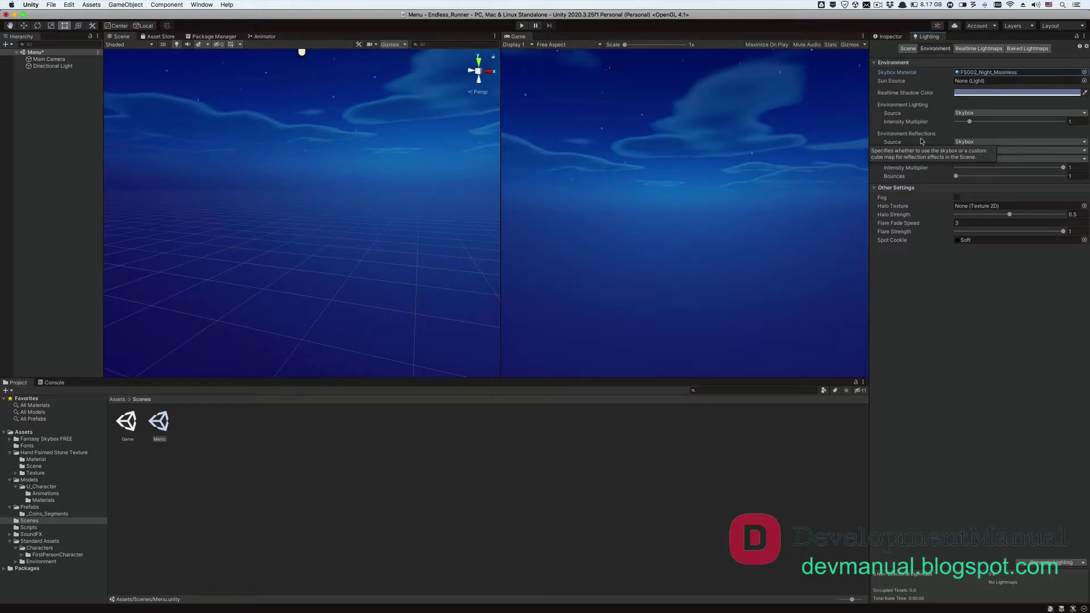
left_click(890, 37)
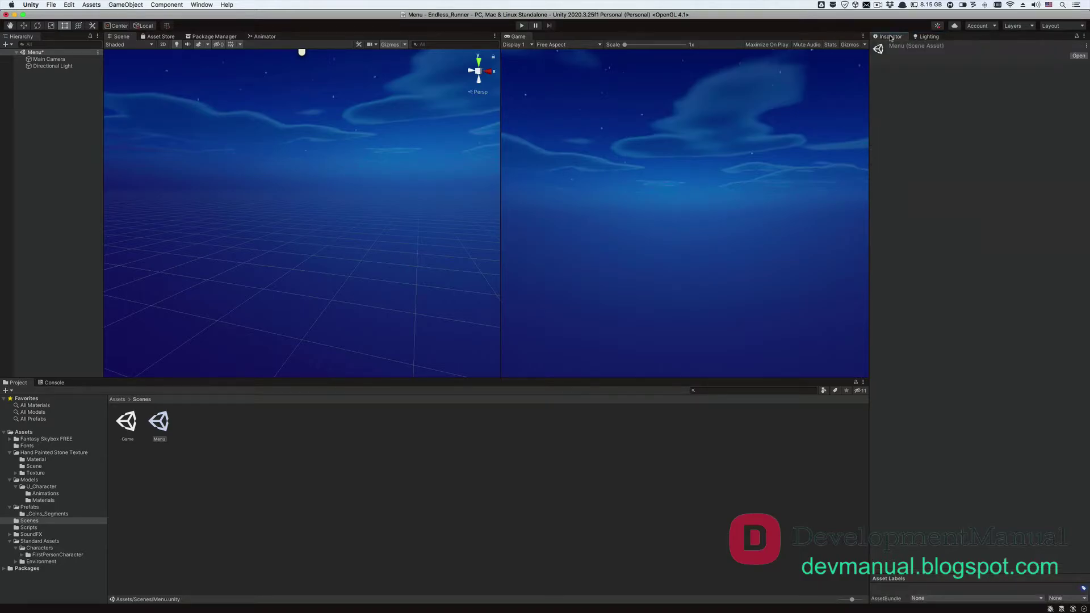
left_click(74, 118)
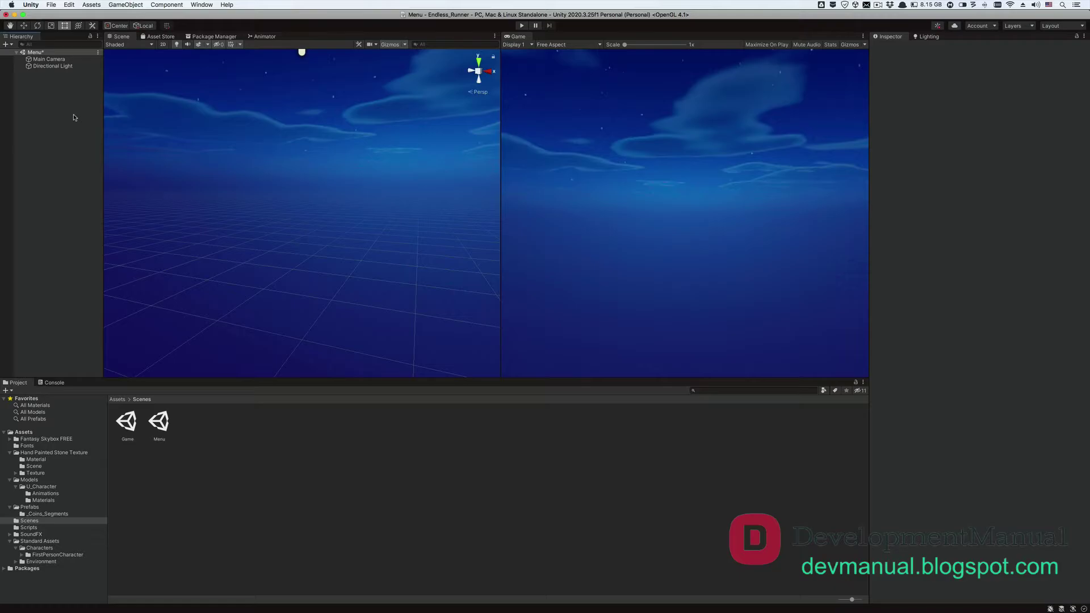
Step: Add a Screen Space - Overlay Canvas via GameObject > UI, frame it, and check its EventSystem
left_click(122, 4)
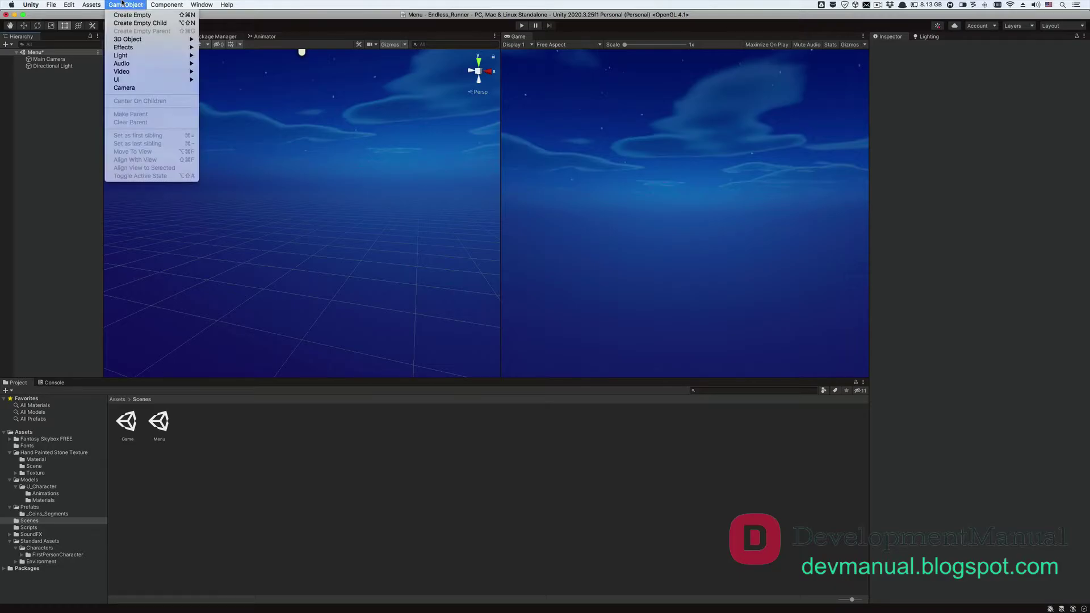
mouse_move(158, 80)
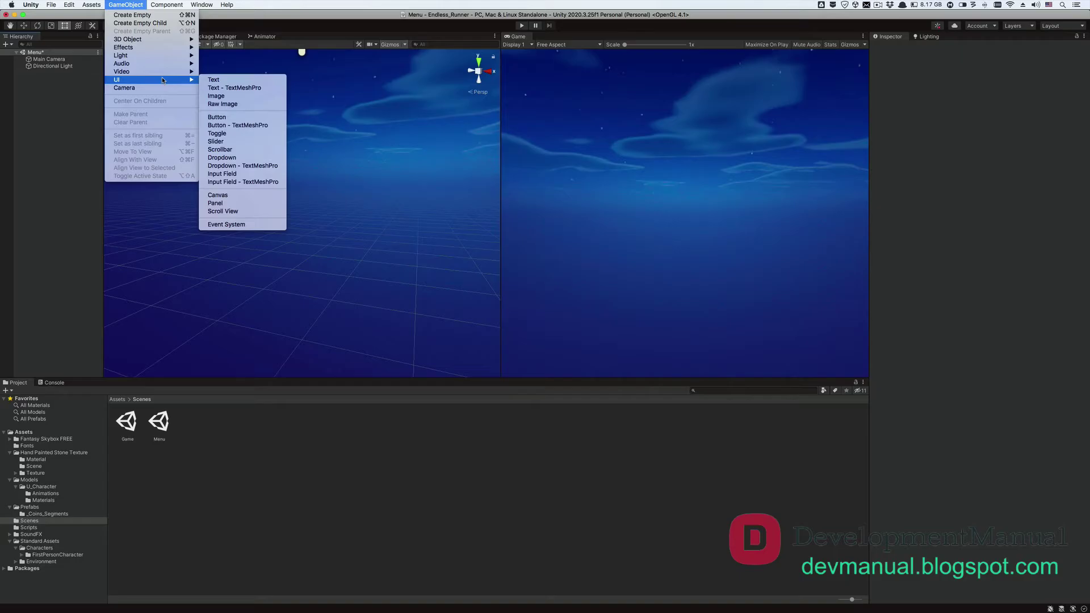
left_click(216, 197)
scroll(299, 219, "down", 5)
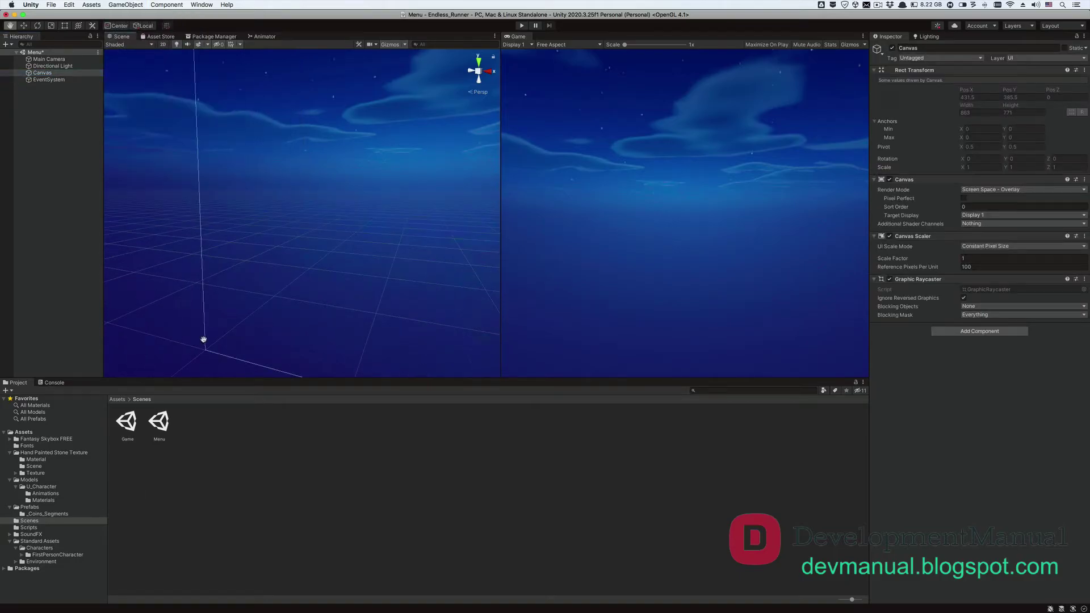
middle_click_drag(239, 216, 299, 220)
scroll(299, 220, "up", 2)
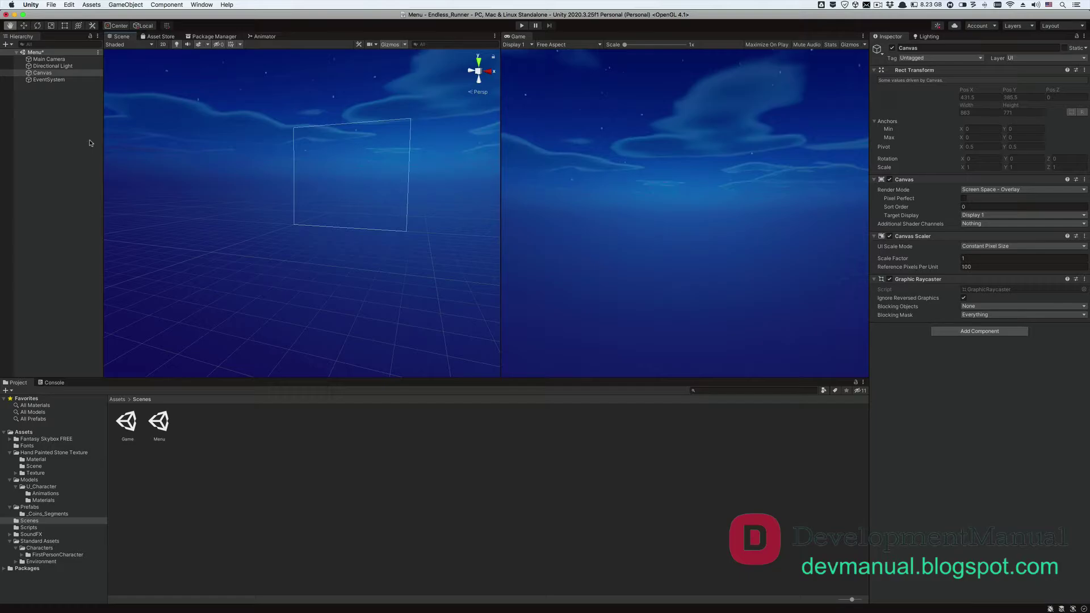
left_click(59, 73)
left_click(51, 79)
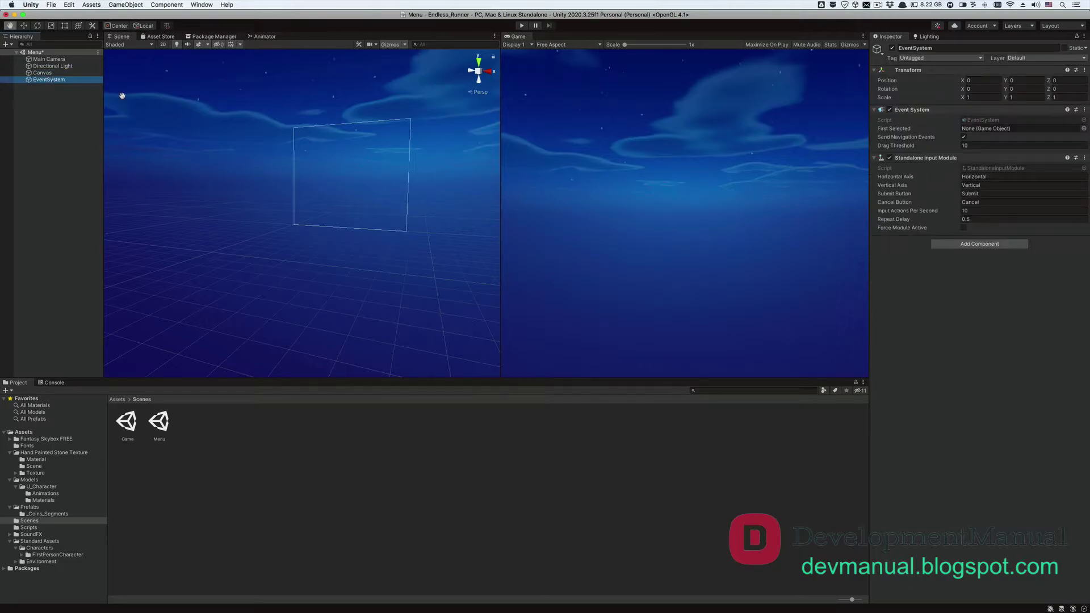
left_click(41, 74)
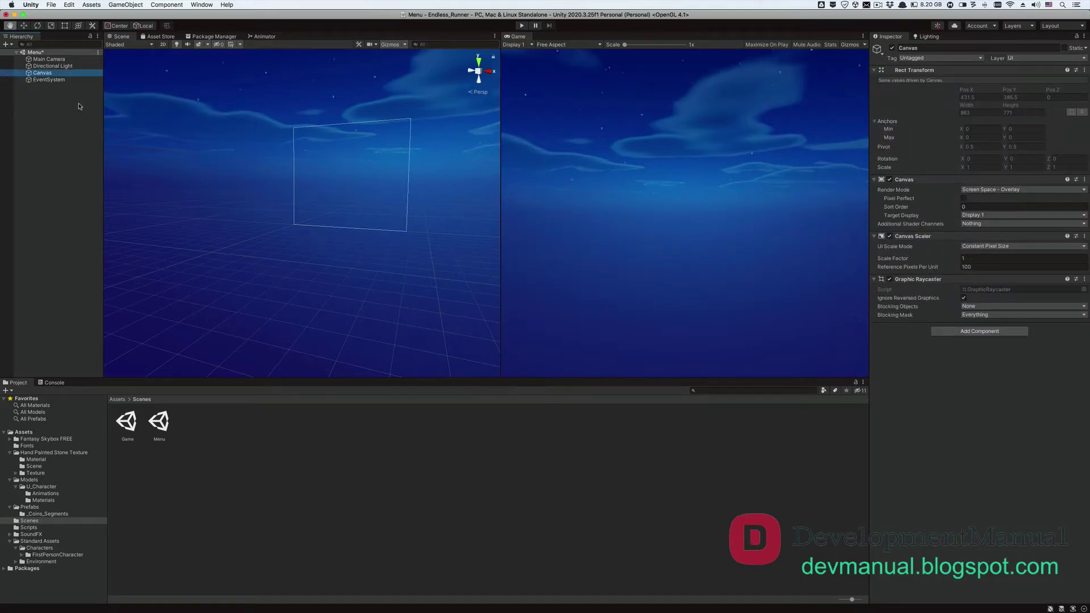
Step: Create a UI Panel inside Canvas named LogoPanel, then select the Rect Tool
right_click(58, 72)
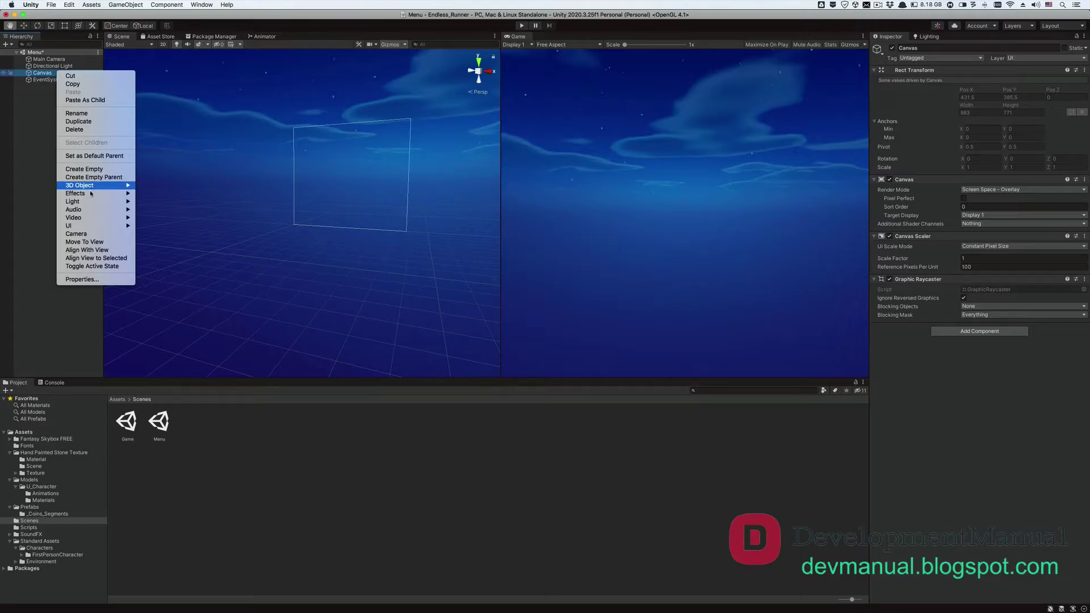
mouse_move(116, 226)
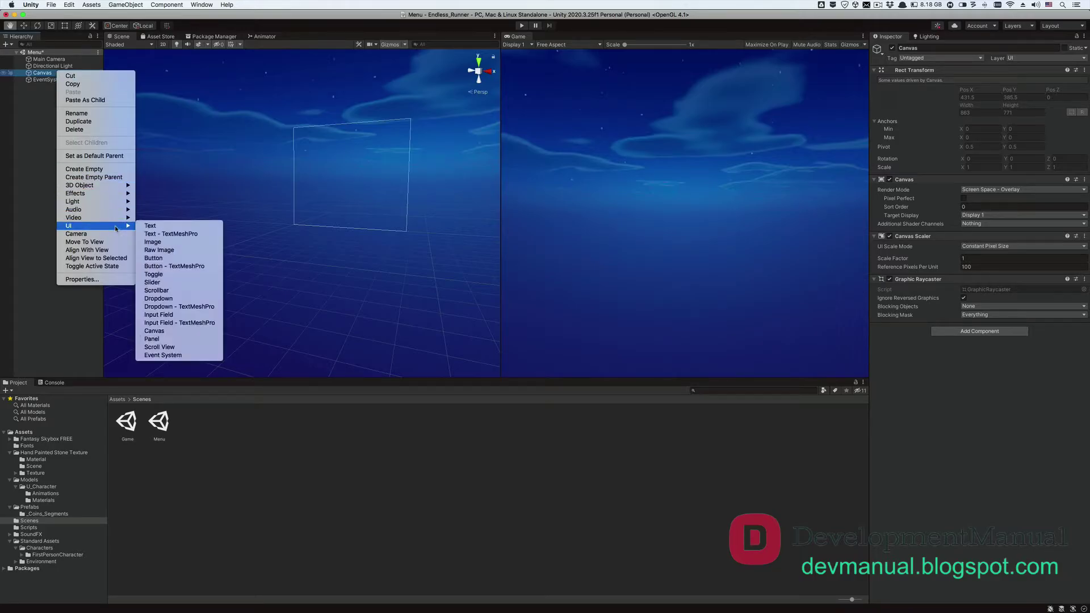
left_click(173, 339)
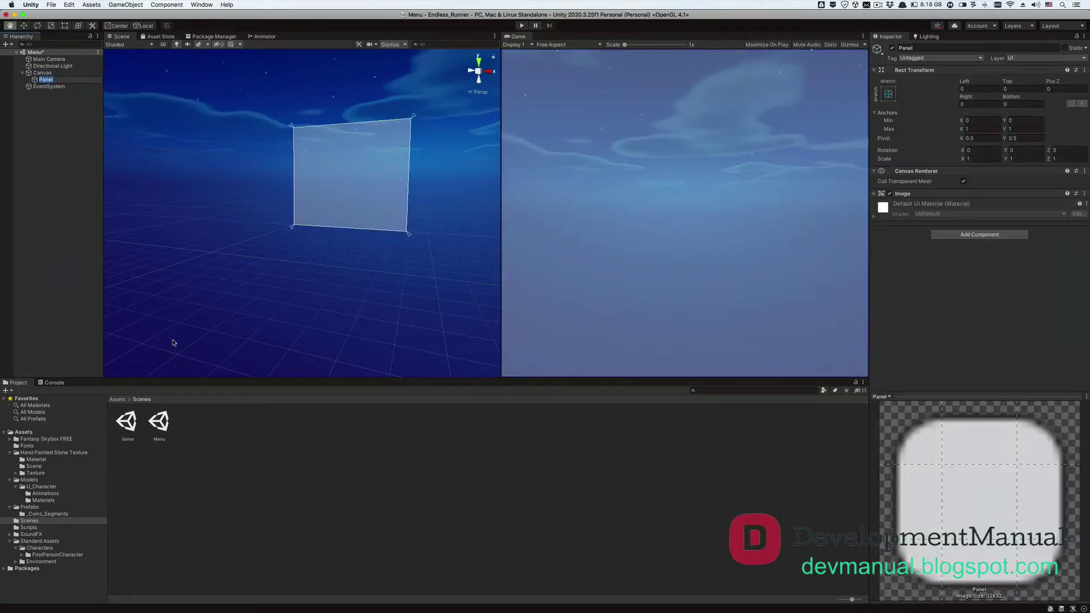
type("LogoPanel")
key("Return")
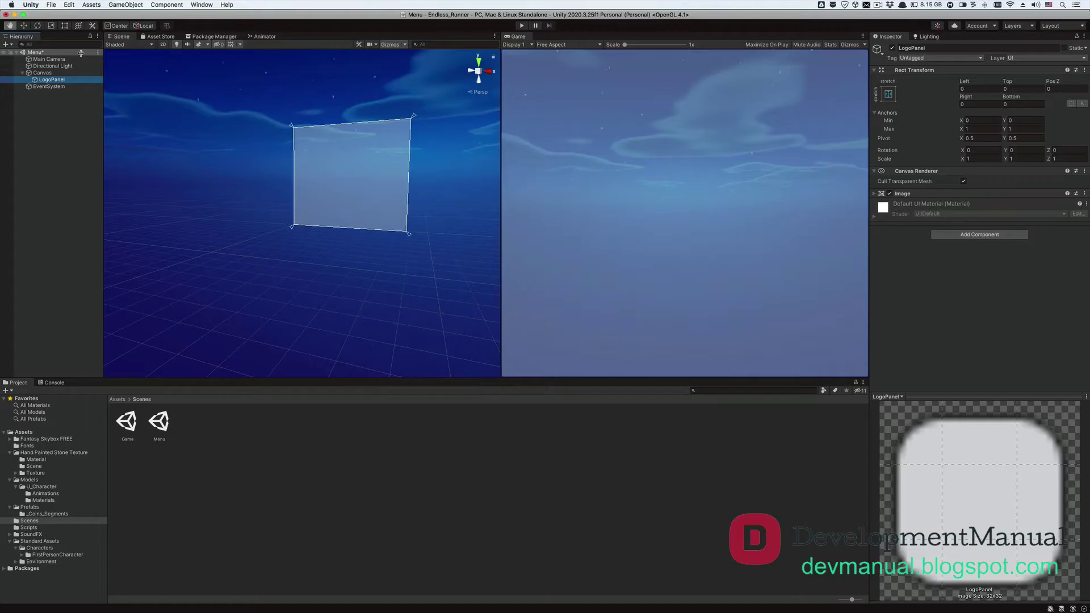
left_click(65, 27)
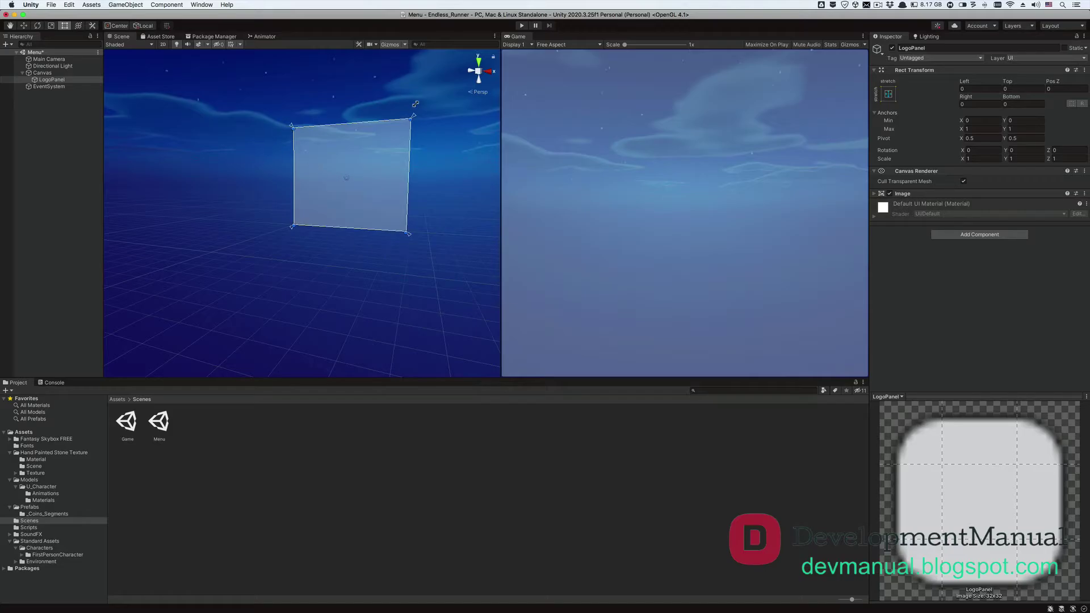
Step: Drag LogoPanel's bottom edge up into a top band, bottom offset 528.7482
left_click(52, 79)
mouse_move(346, 177)
left_mouse_down()
mouse_move(339, 167)
mouse_move(309, 182)
mouse_move(345, 177)
left_mouse_up()
left_click_drag(293, 224, 294, 159)
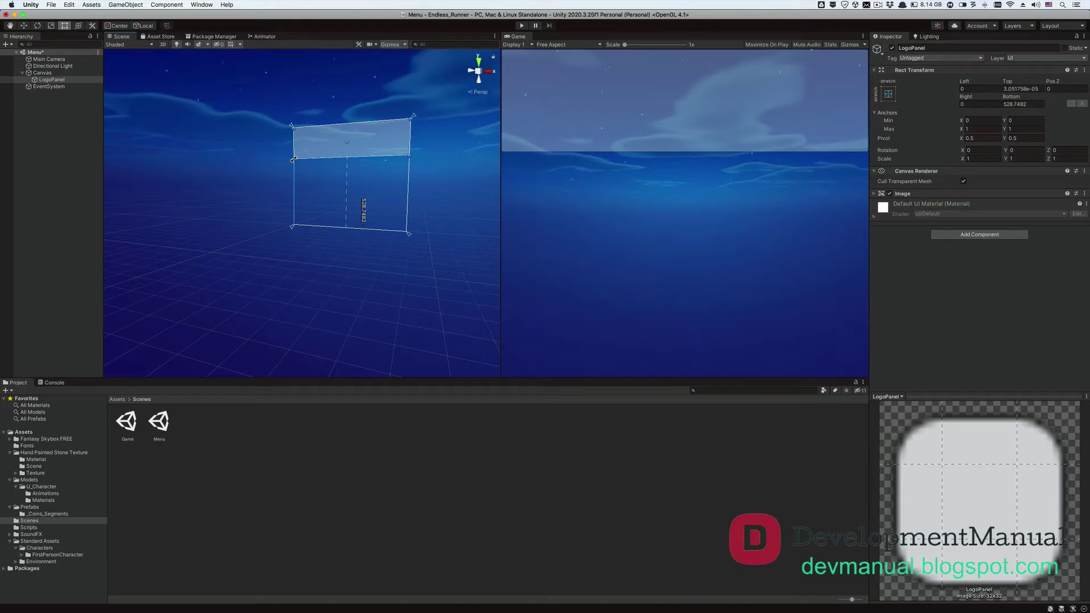
left_click(72, 163)
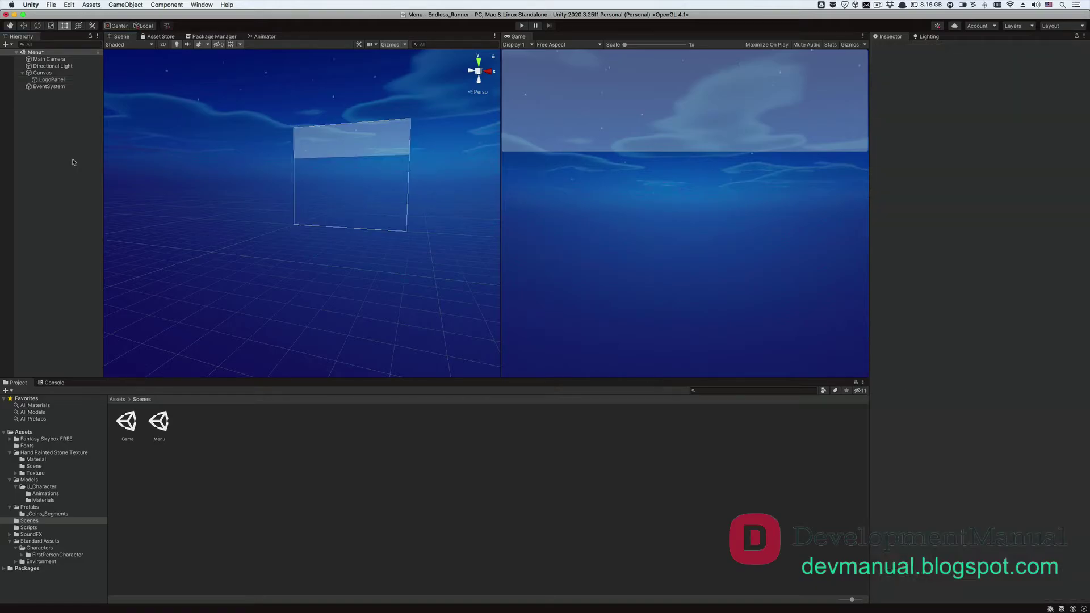
left_click(72, 80)
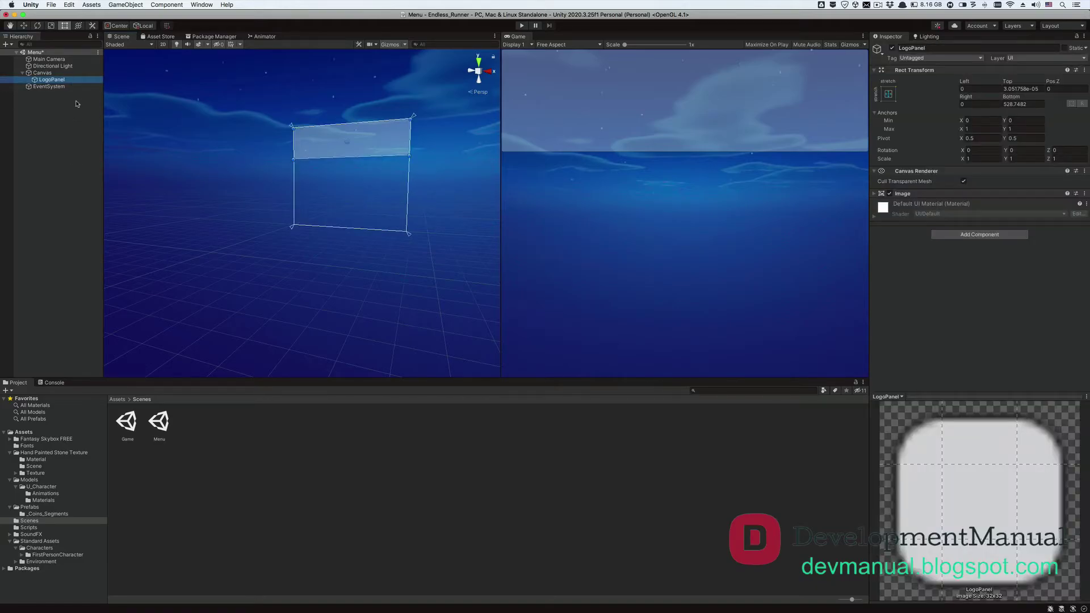
Step: Undo LogoPanel's stretch anchoring and switch the Game view from Full HD to Free Aspect
key("super+z")
left_click(554, 45)
left_click(553, 96)
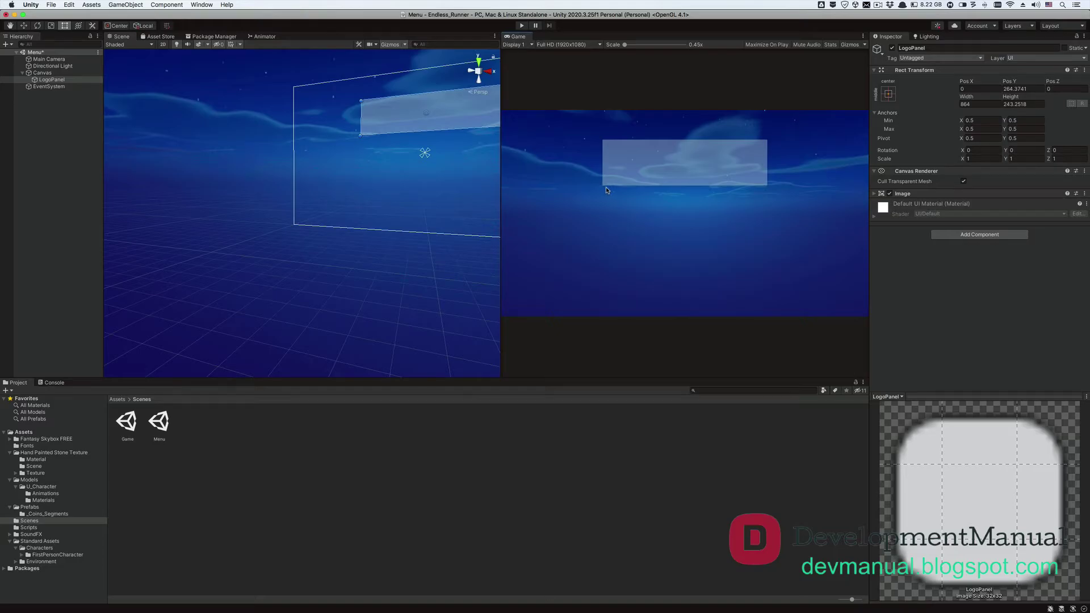
scroll(388, 200, "down", 3)
left_click(565, 44)
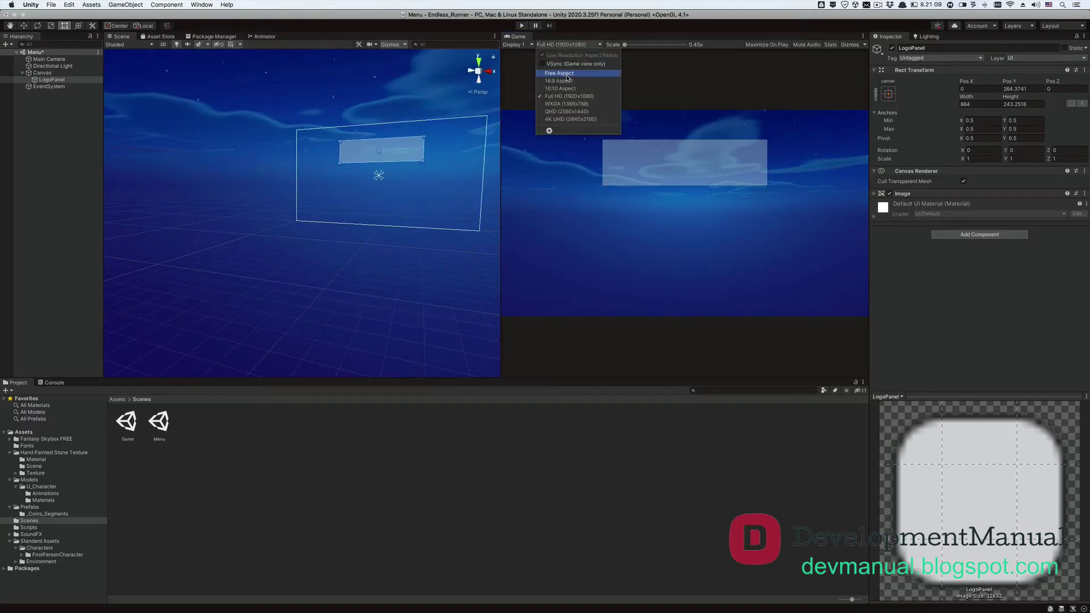
left_click(554, 55)
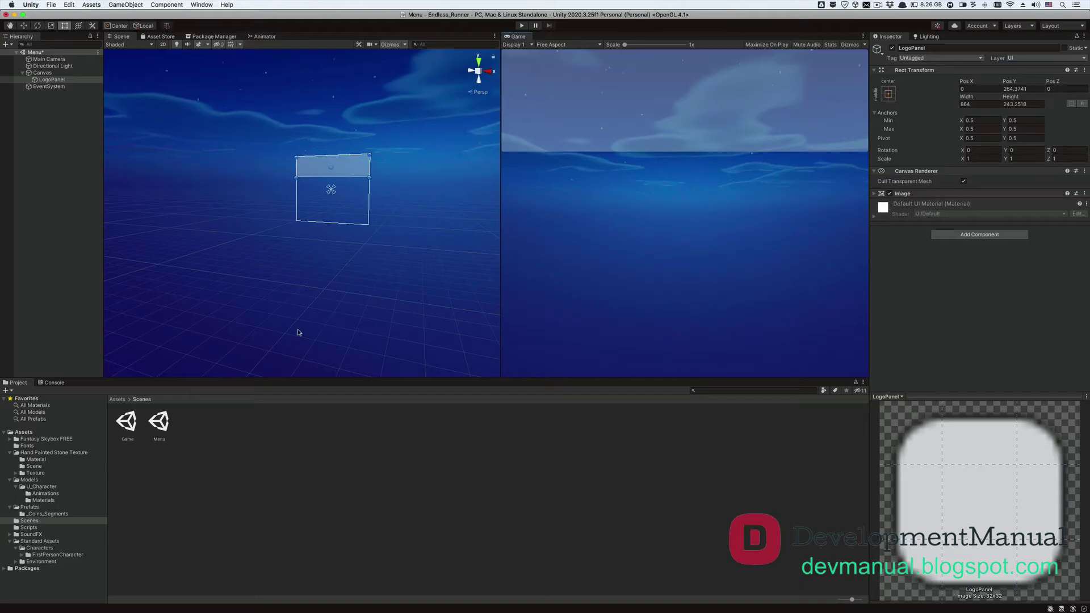
Step: Alt-apply the top-centre anchor preset to LogoPanel, placing it at Pos Y -121.6259
left_click(43, 81)
left_click(889, 94)
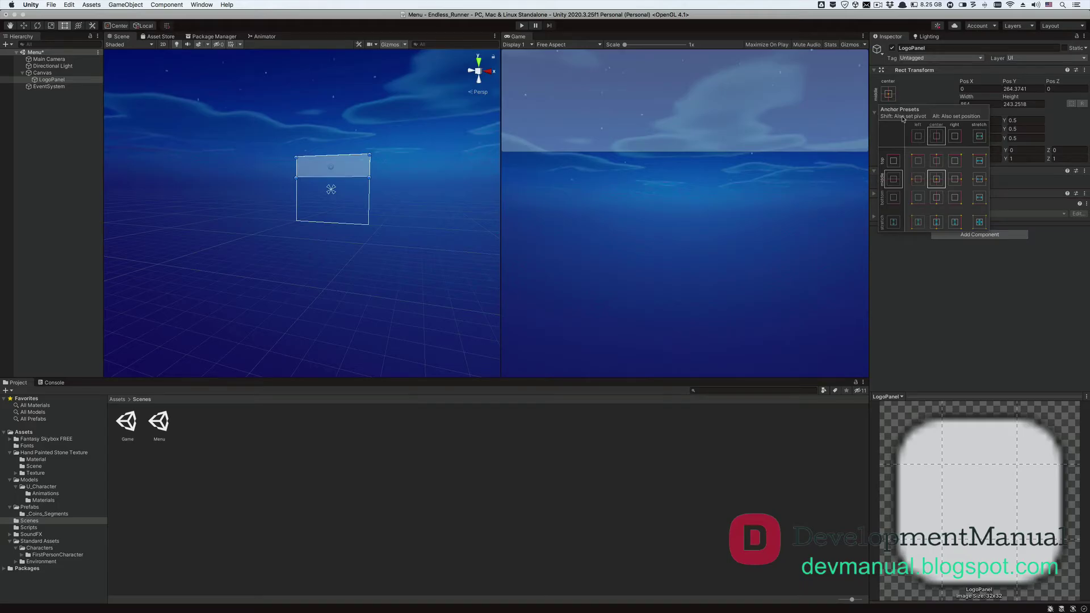
key("alt")
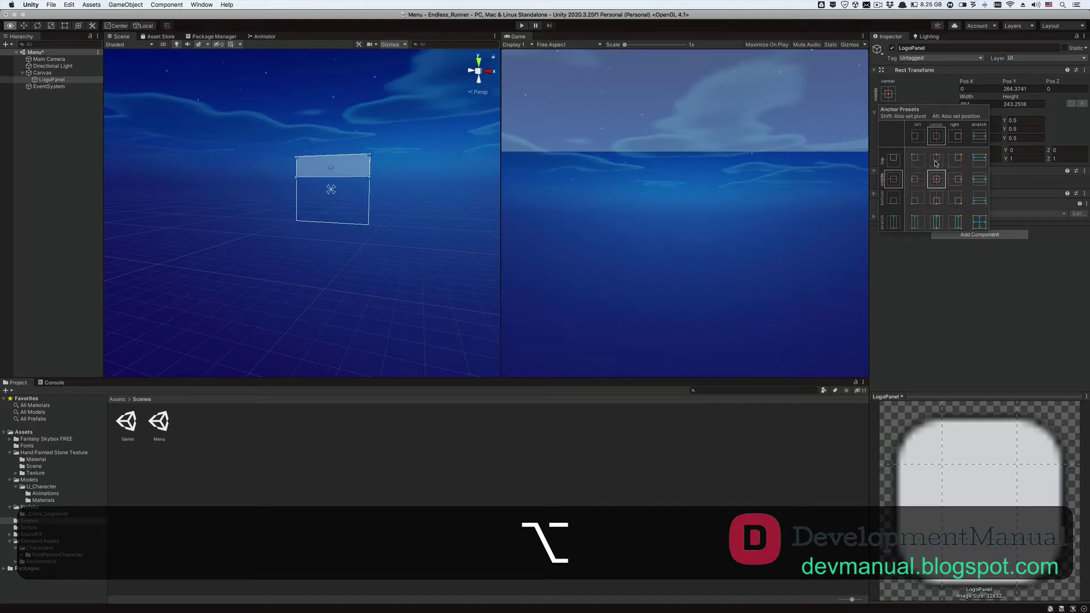
left_click(937, 162, "alt")
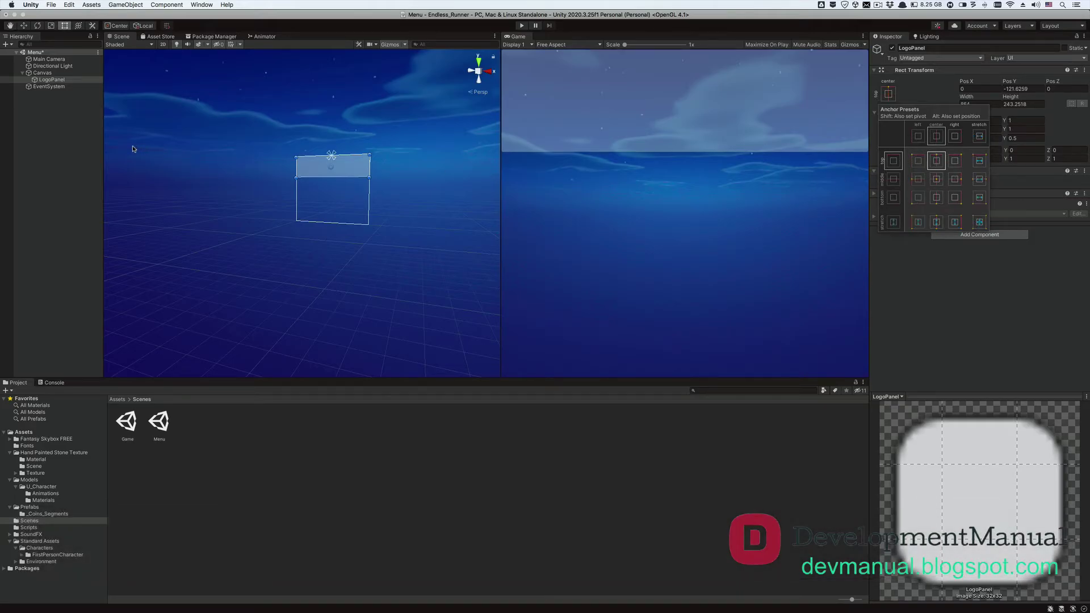
left_click(579, 35)
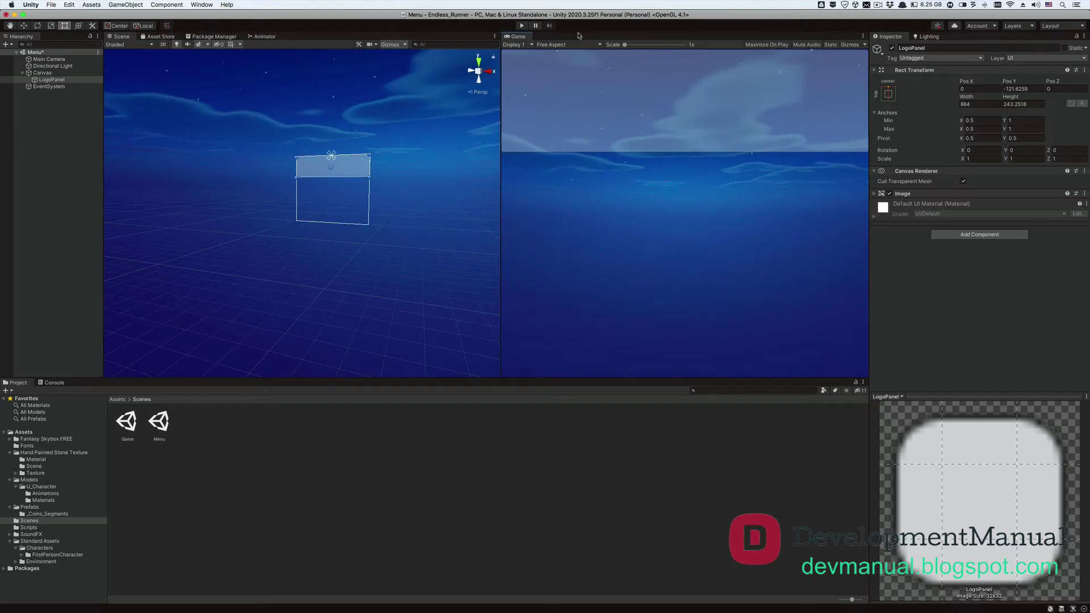
Step: Preview the Game view at Full HD 1920x1080, return to Free Aspect, and select Canvas
left_click(571, 46)
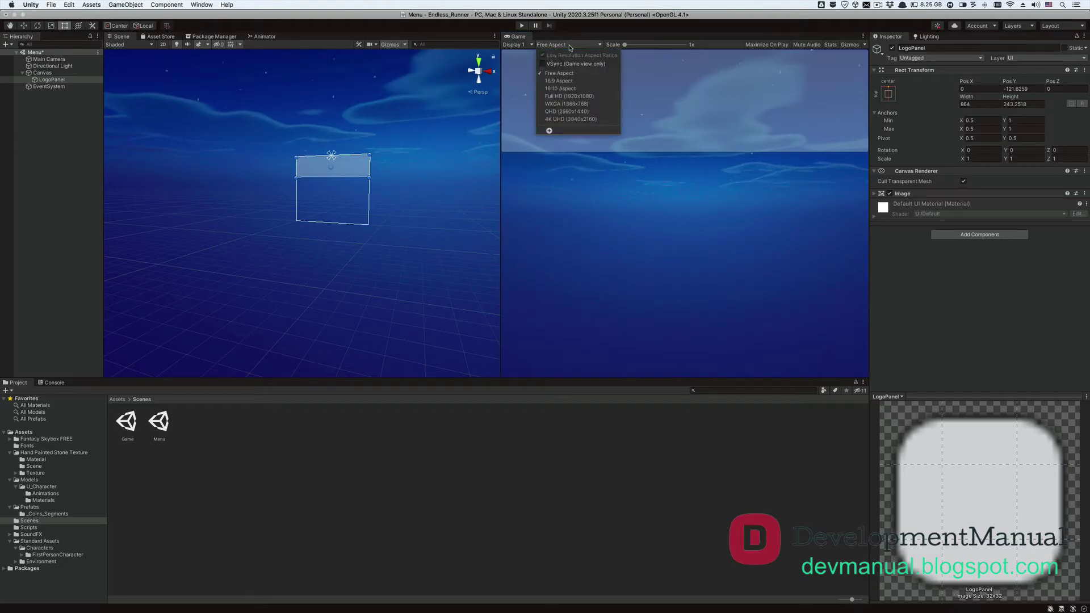
left_click(578, 96)
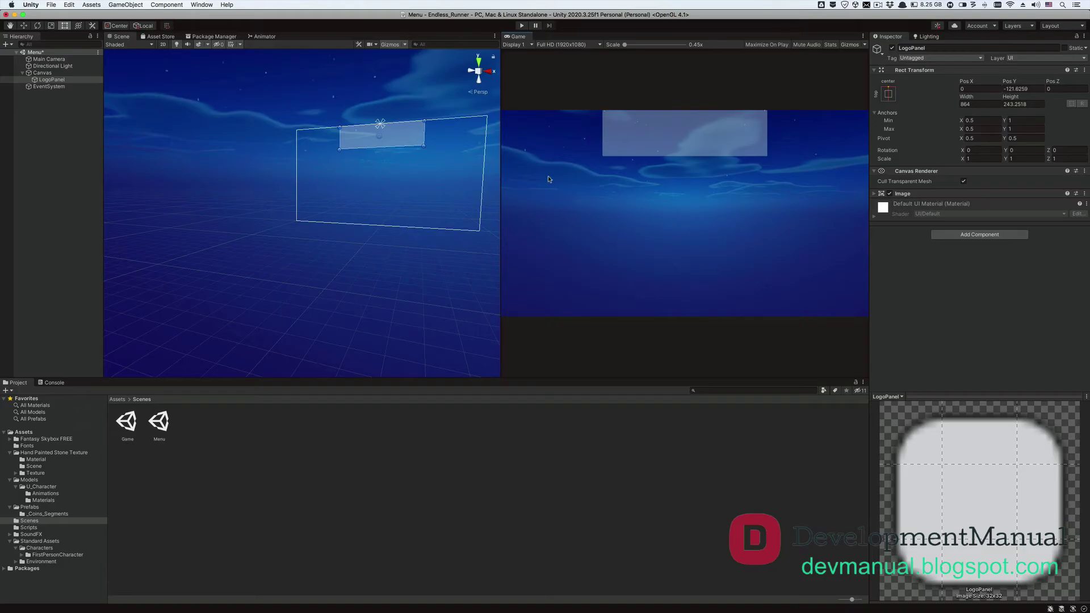
left_click(568, 44)
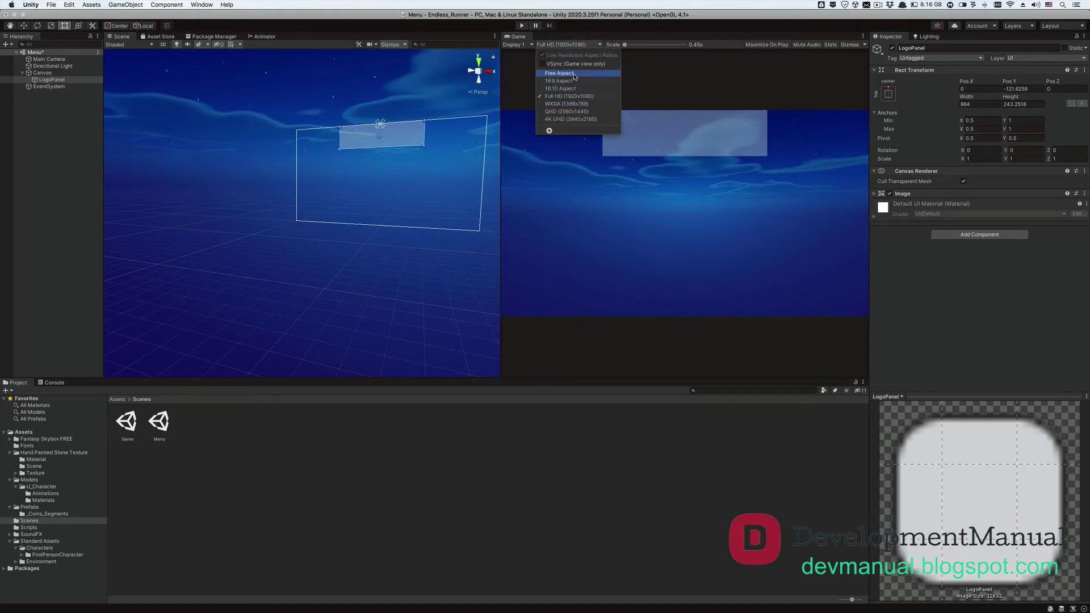
left_click(574, 73)
left_click(70, 73)
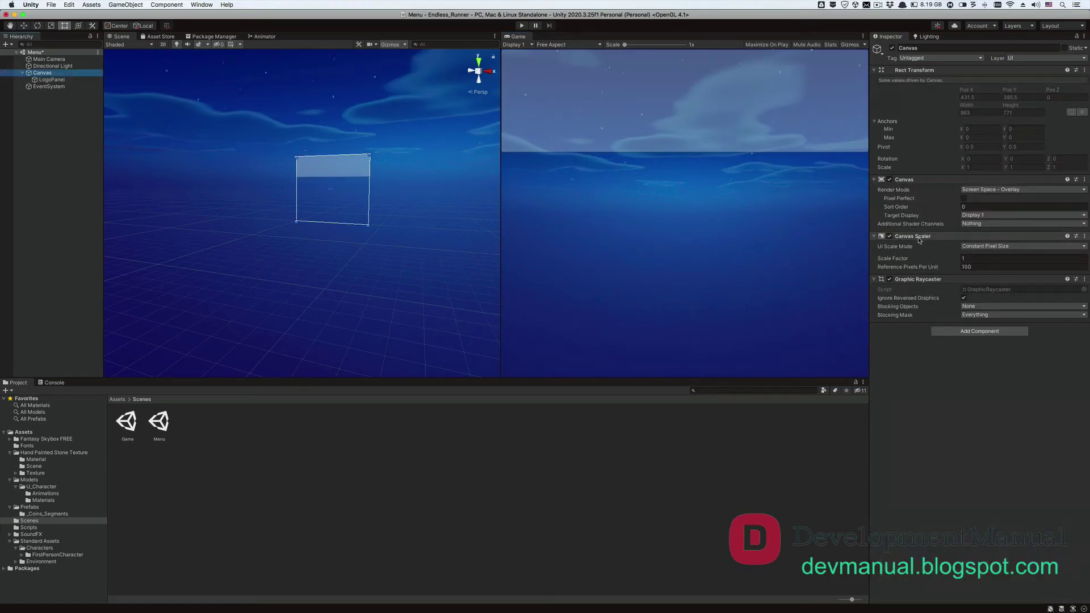
Step: Set the Canvas Scaler to Scale With Screen Size with a 1920 × 1080 reference resolution
left_click(996, 246)
left_click(1008, 255)
left_click(971, 259)
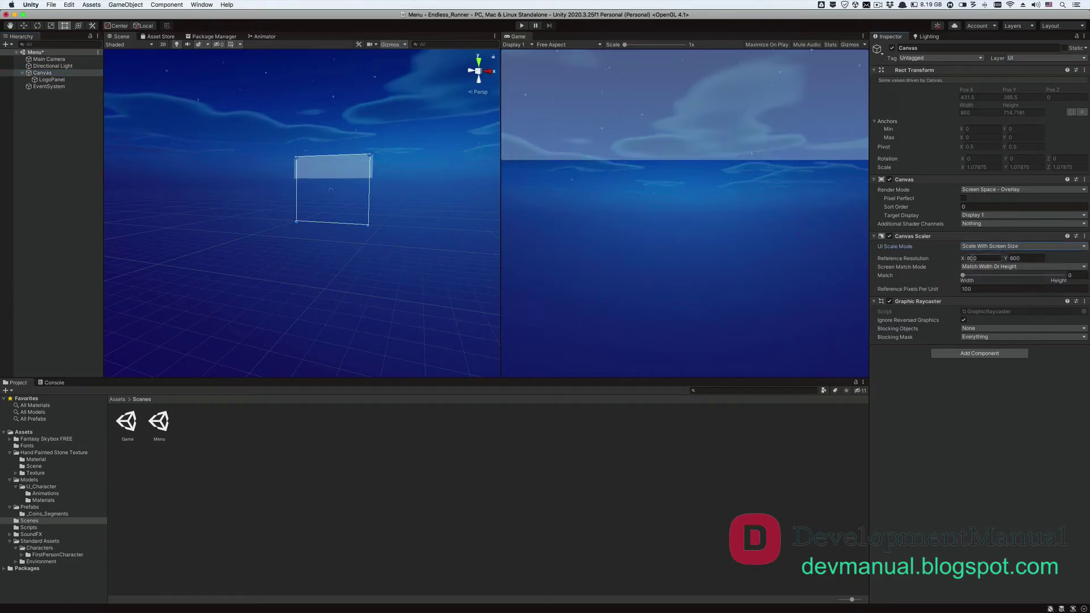
type("1920")
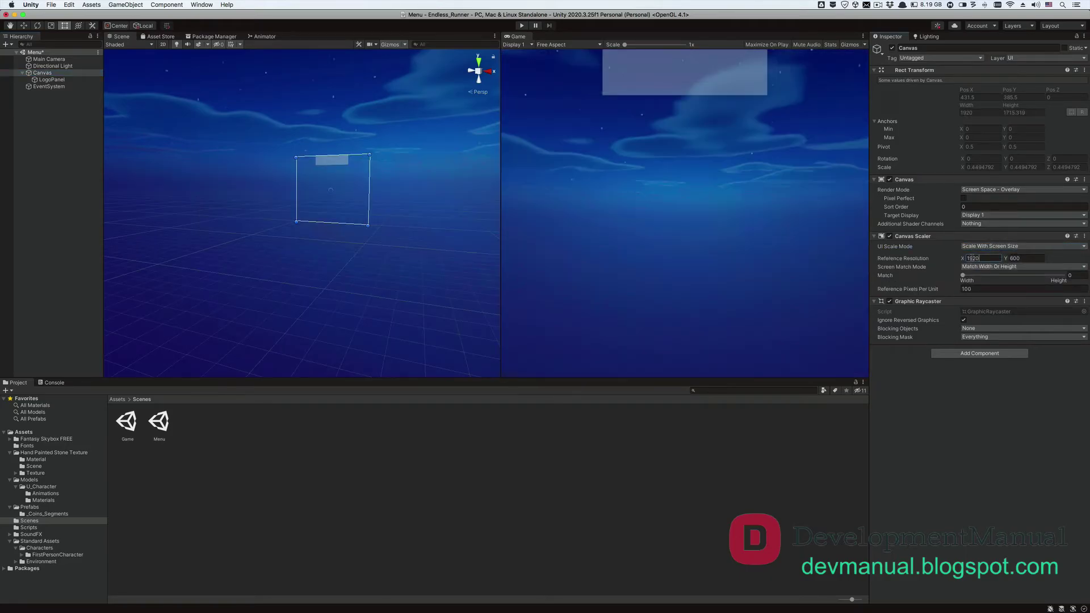
key("Tab")
type("1080")
Step: Stretch LogoPanel across the full canvas width
left_click(52, 79)
left_click_drag(349, 167, 297, 174)
left_click(333, 199)
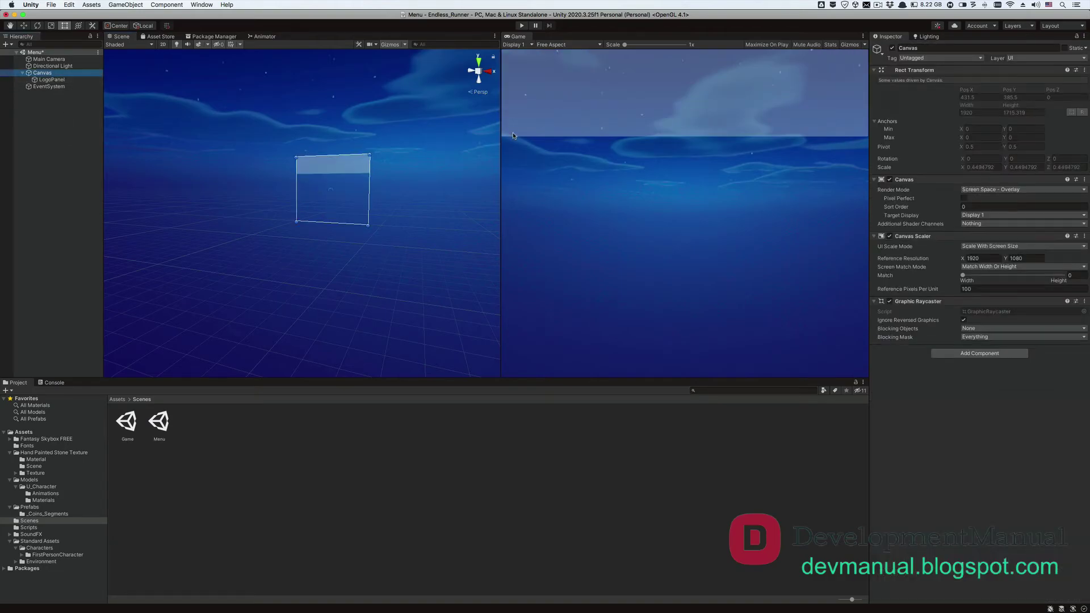
left_click(570, 46)
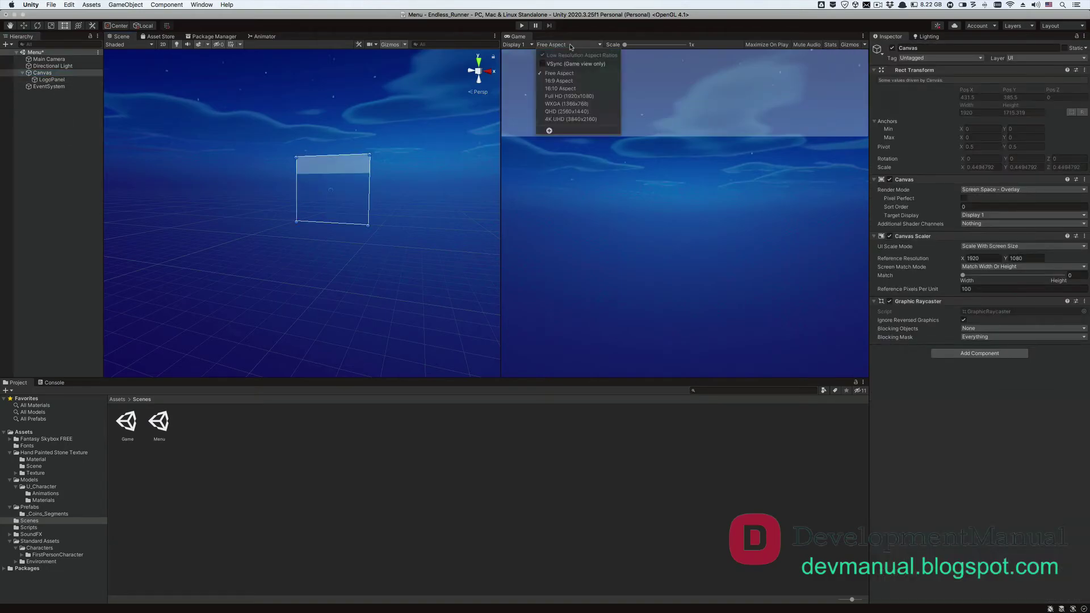
left_click(585, 95)
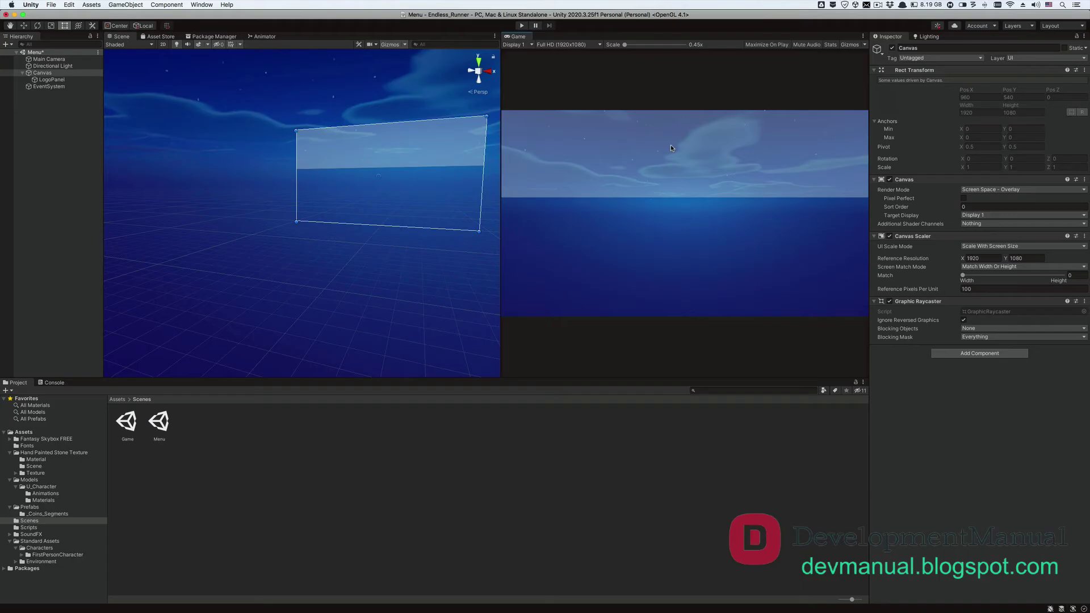
left_click(566, 45)
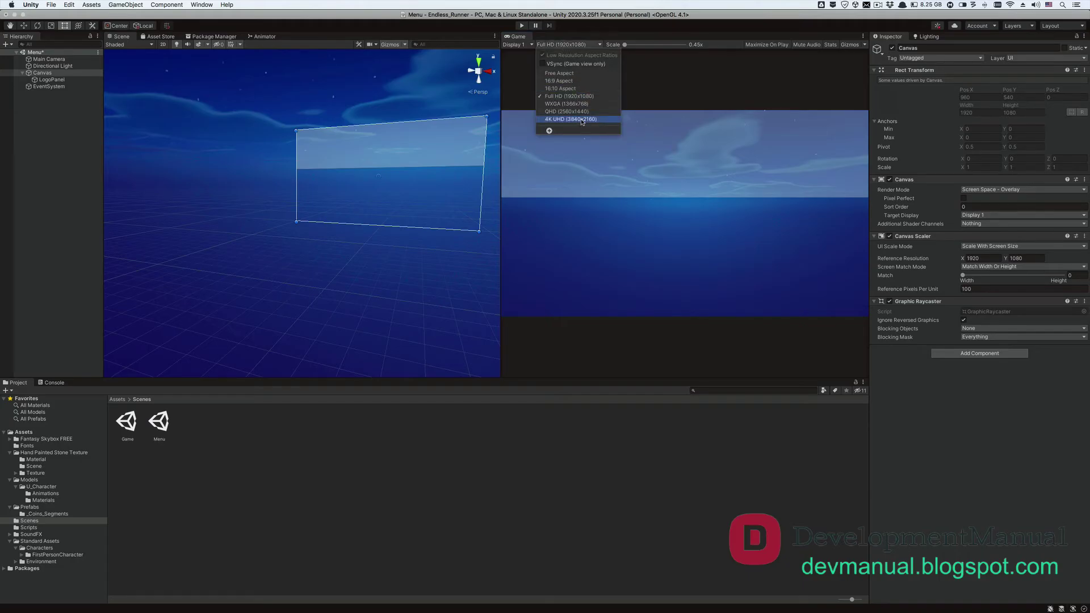
left_click(579, 112)
left_click(566, 45)
left_click(570, 119)
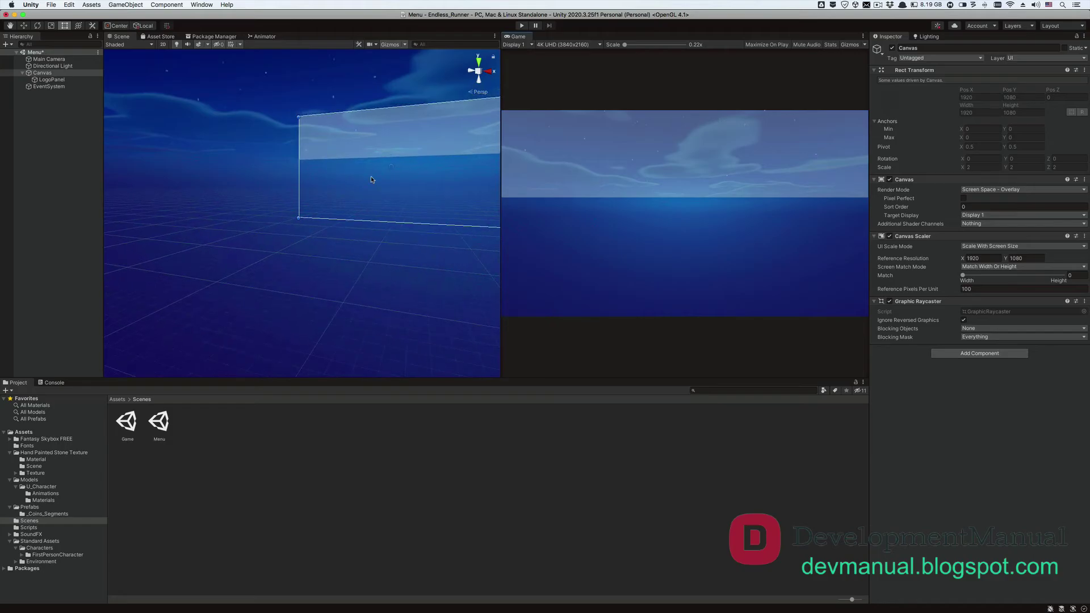
left_click(576, 45)
left_click(580, 76)
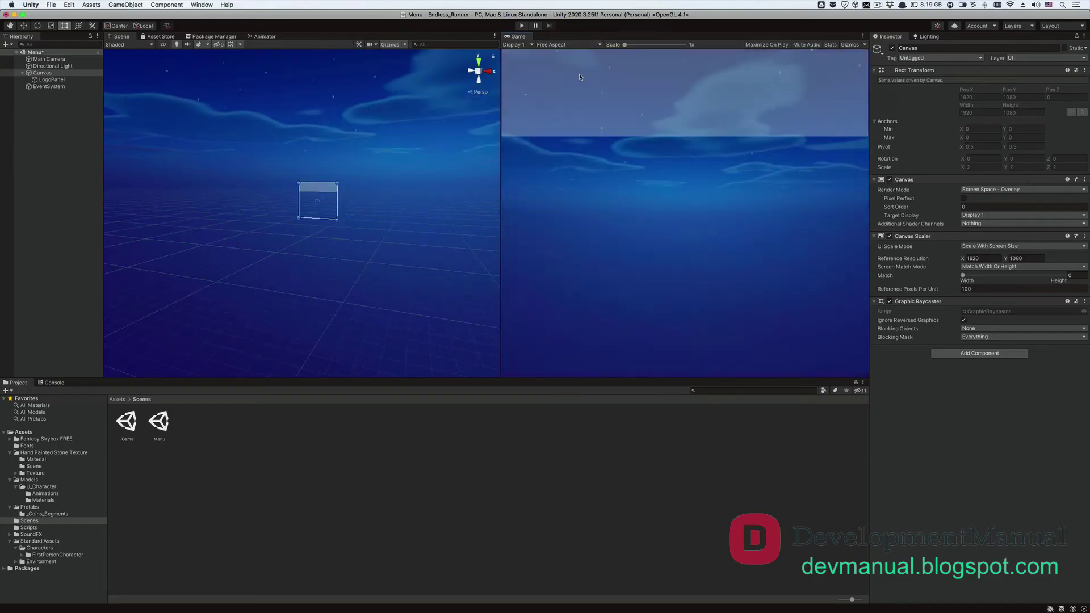
scroll(426, 143, "up", 5)
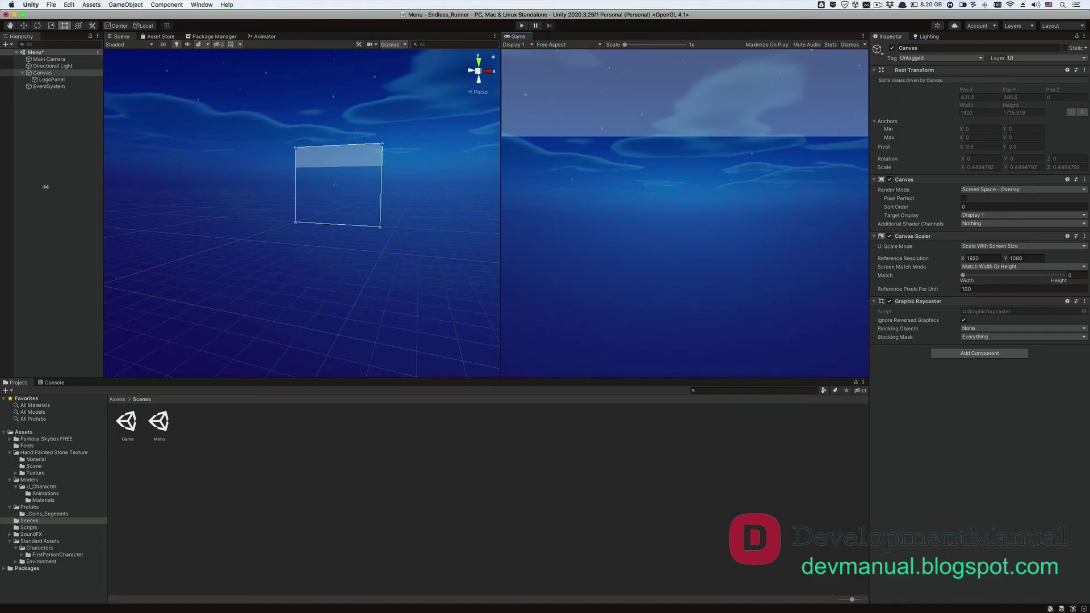
left_click(48, 102)
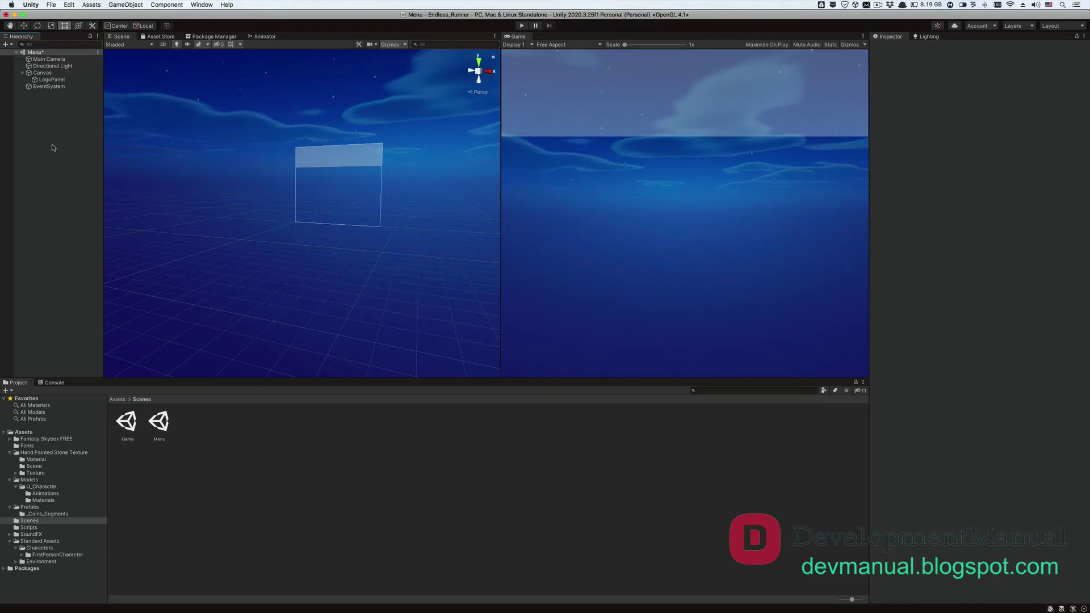
Step: Hide LogoPanel's background image and add a TextMeshPro Text (TMP) inside it
left_click(51, 80)
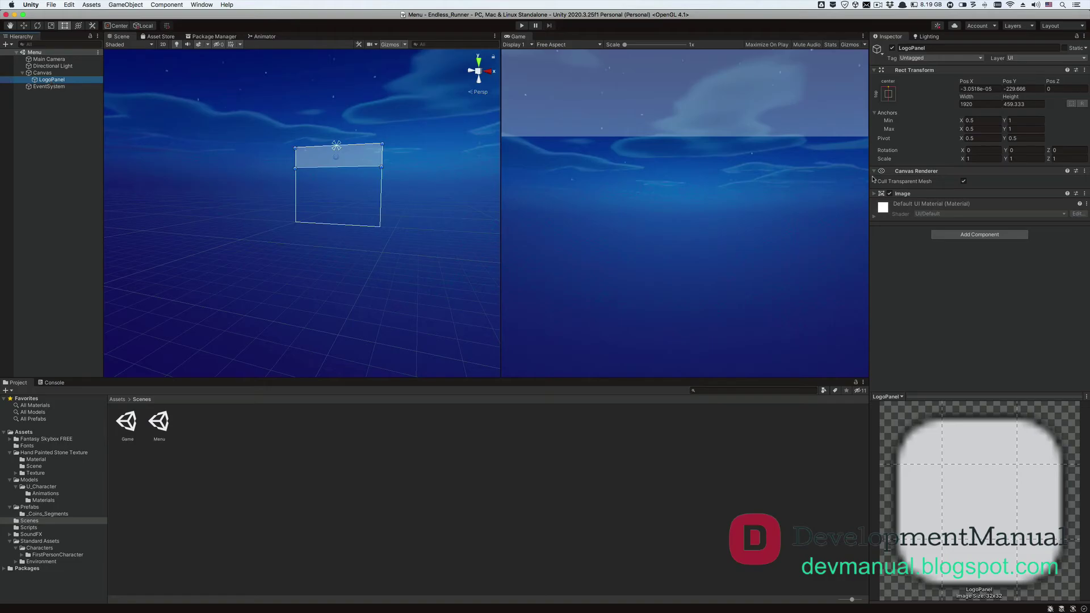
left_click(890, 194)
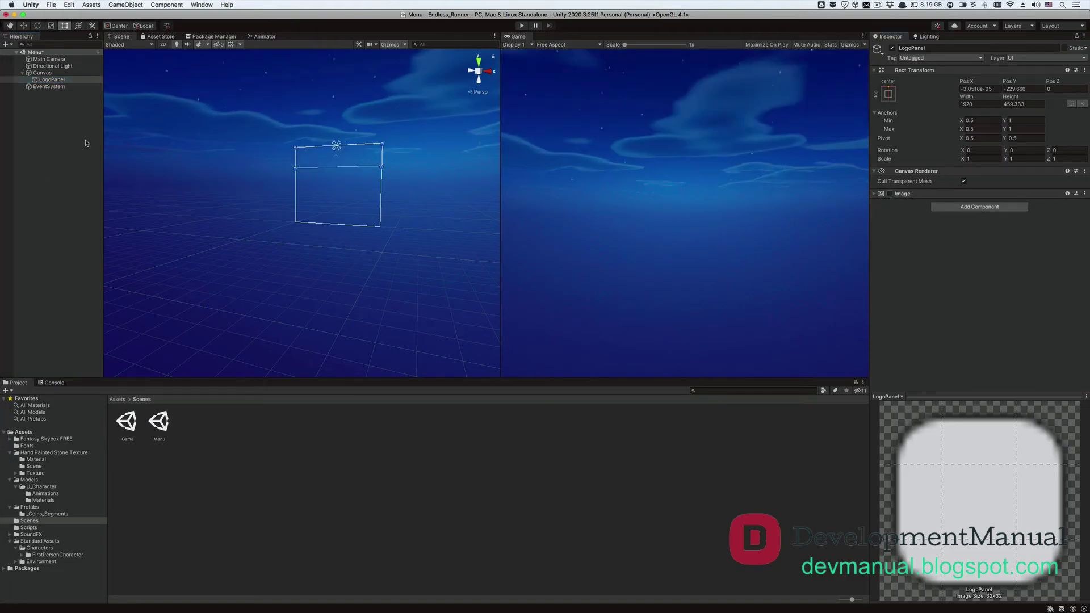
right_click(53, 81)
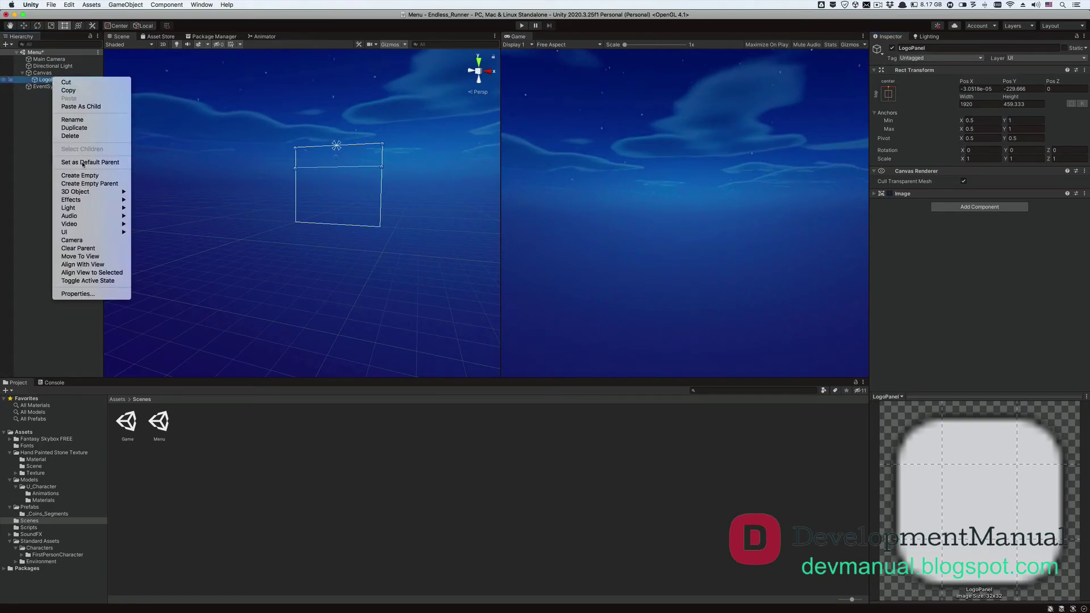
mouse_move(91, 233)
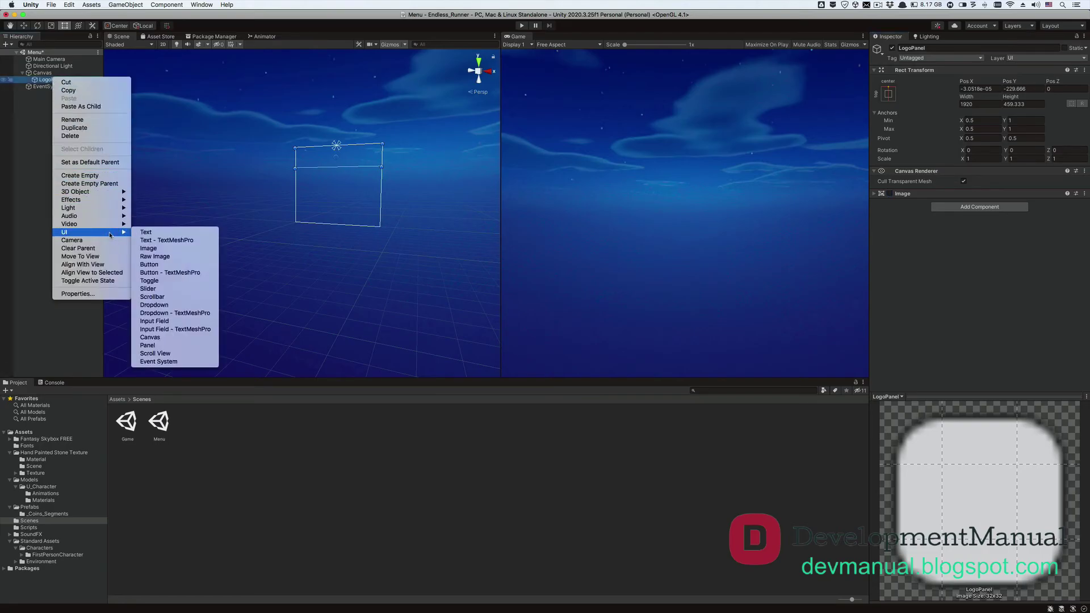
left_click(161, 240)
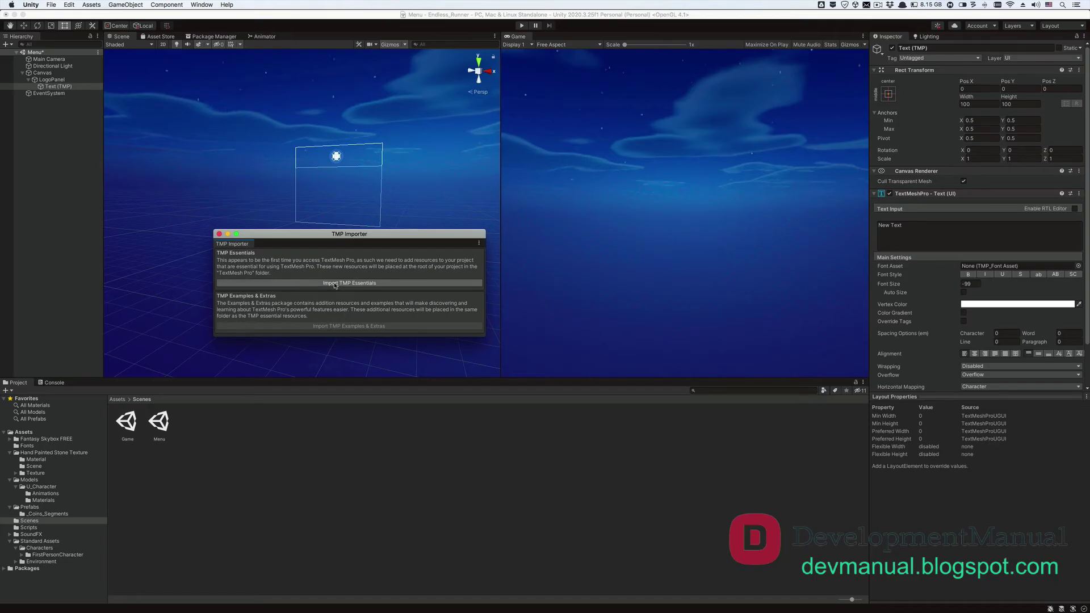
Step: Import TMP Essentials and Examples & Extras, then close the TMP Importer
left_click(335, 283)
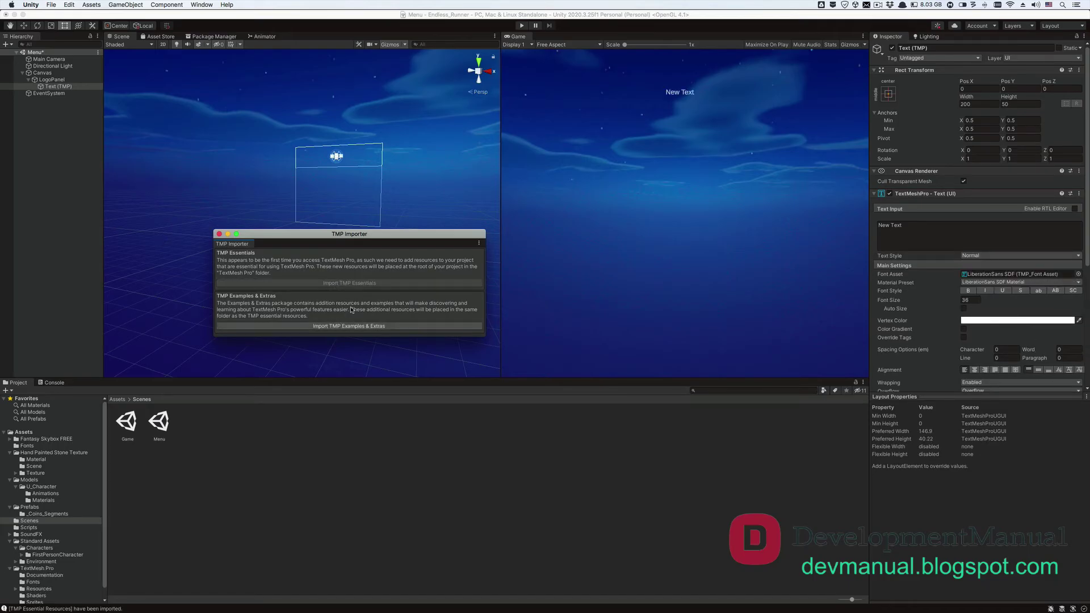
left_click(352, 327)
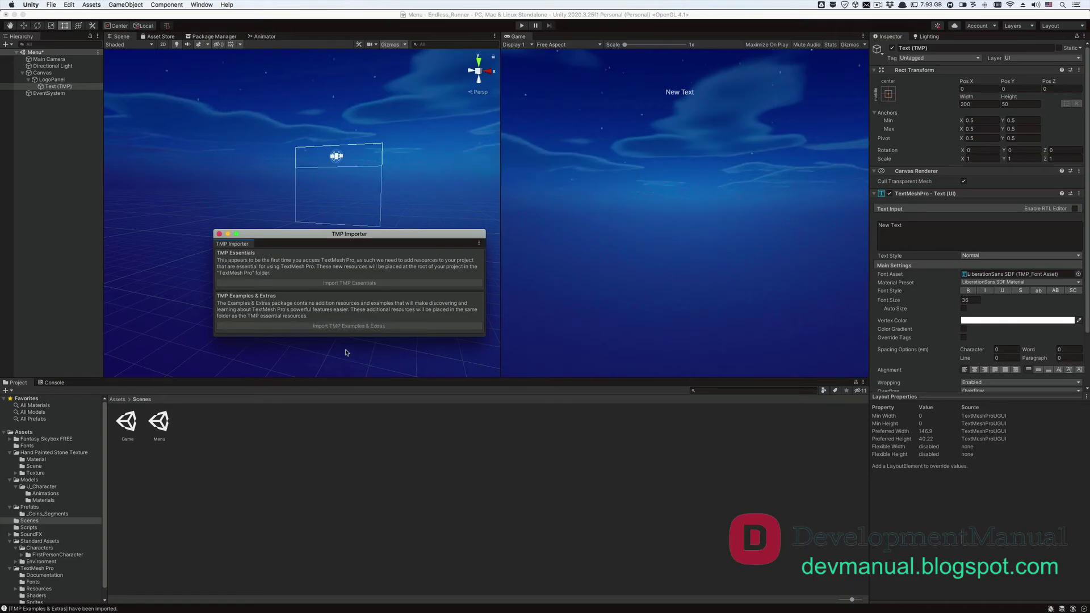
left_click(219, 235)
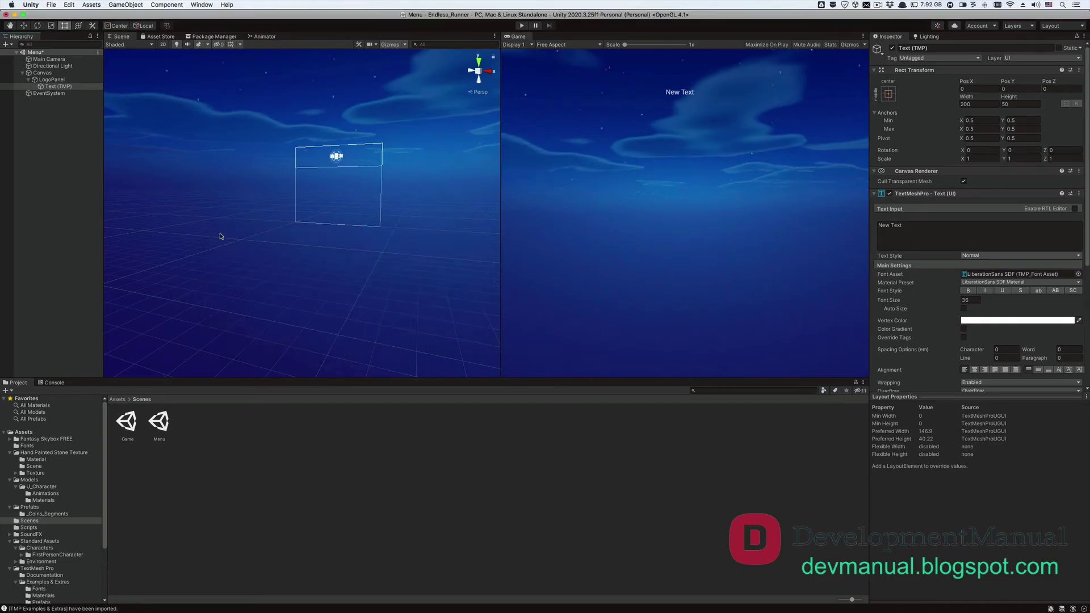
Step: Rename the Text (TMP) object to 'Logo' in the Hierarchy
left_click(69, 88)
type("Logo")
key("Return")
Step: Stretch Logo to fill LogoPanel with the Alt stretch-stretch anchor preset
left_click(890, 96)
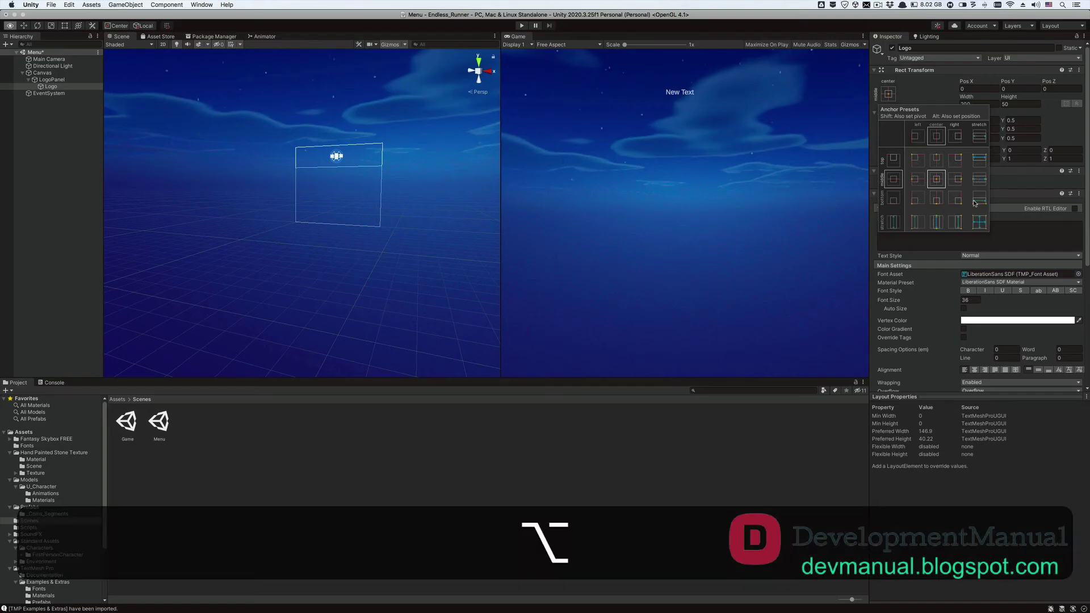
left_click(979, 225, "alt")
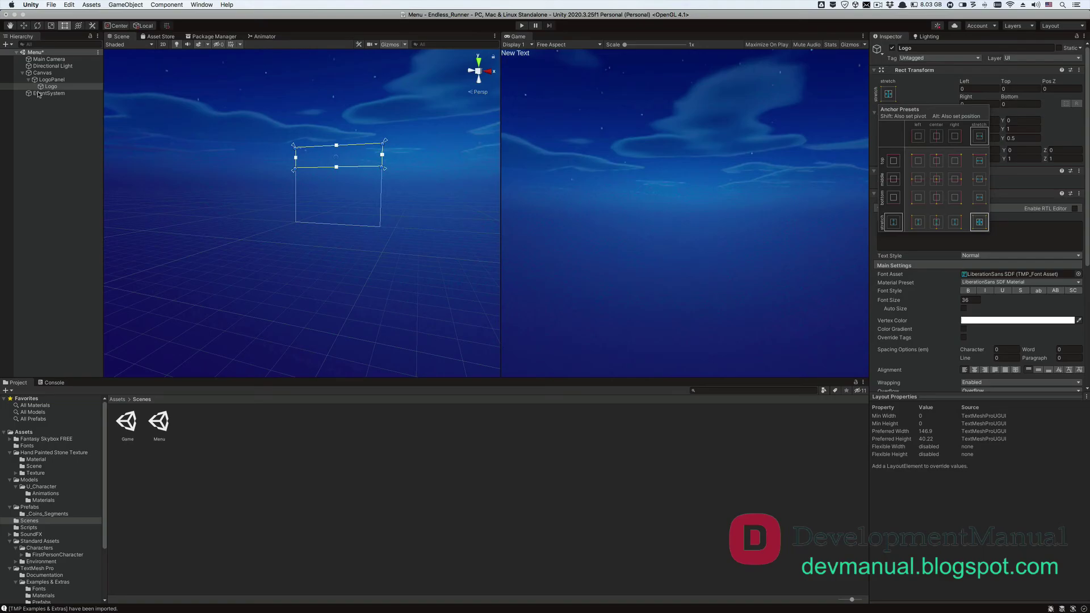
left_click(39, 87)
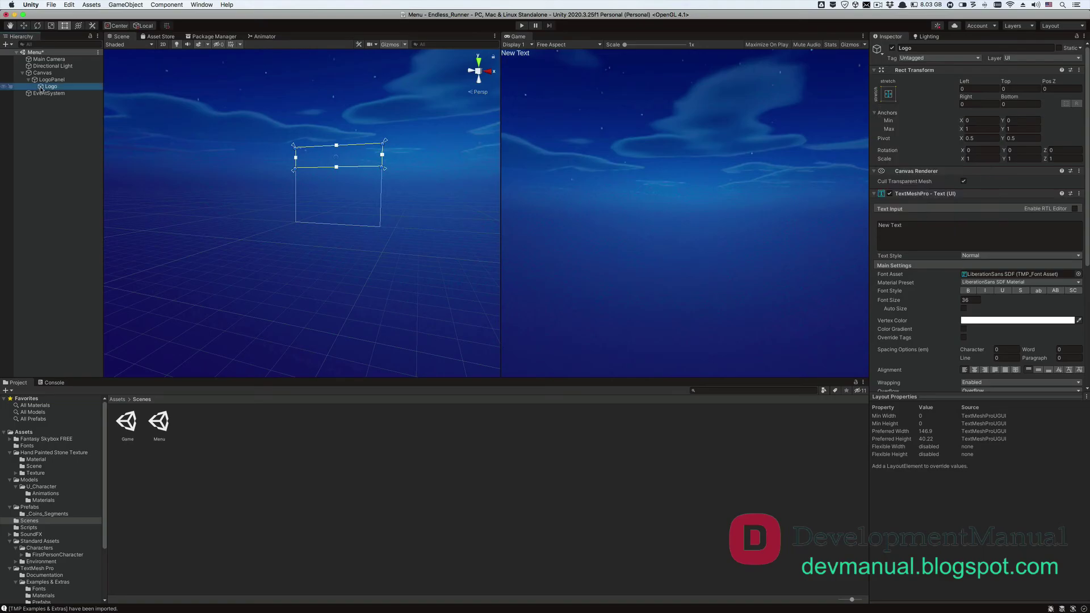
Step: Replace the placeholder text with 'Temple Run Unity', centred horizontally and vertically
left_click(915, 231)
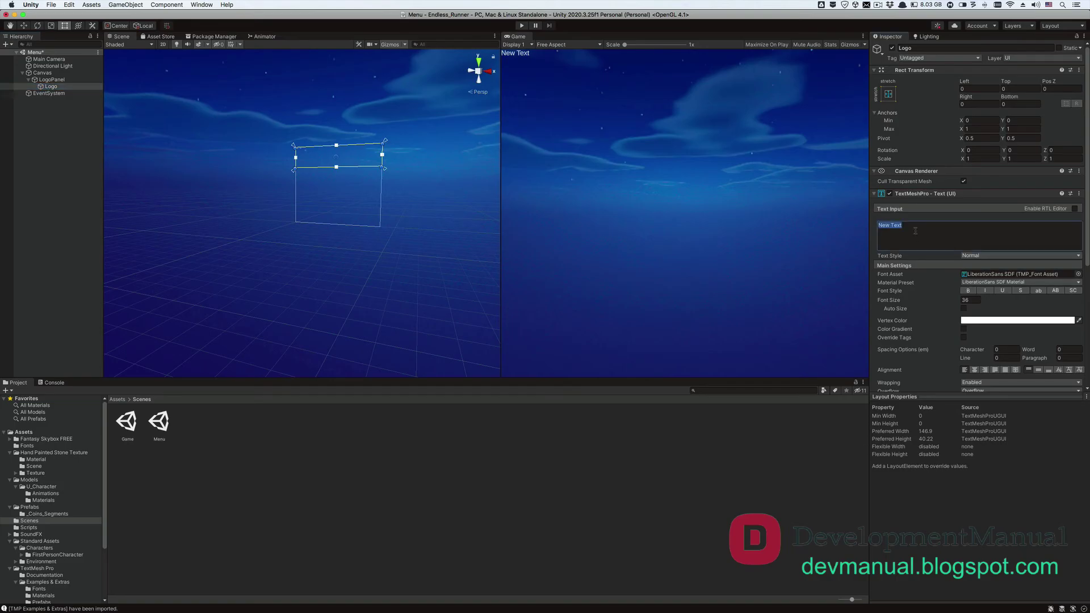
type("Temple Run Unity")
left_click(974, 369)
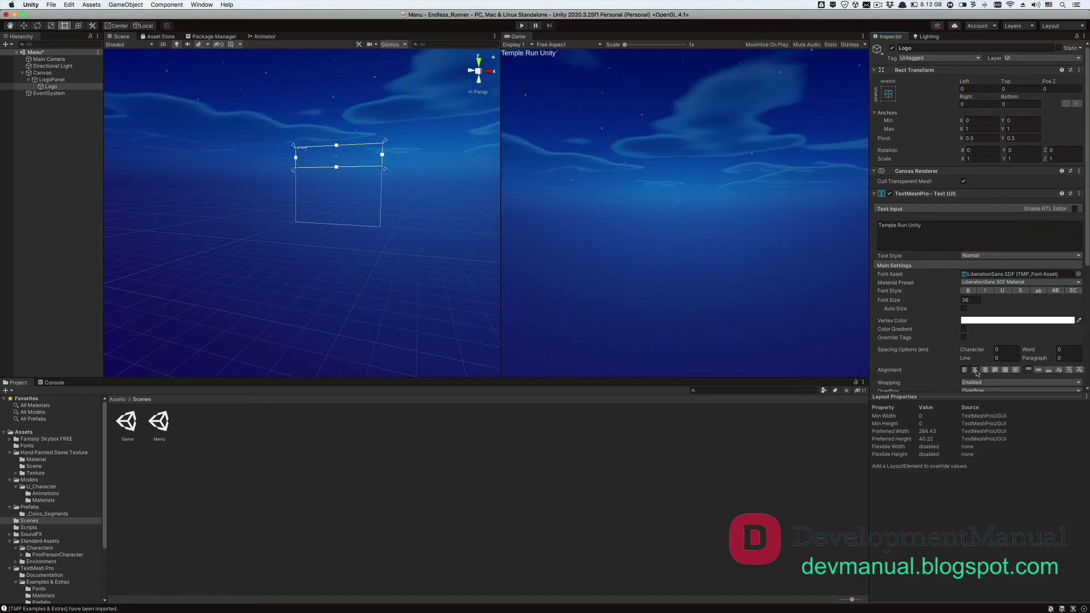
left_click(1042, 372)
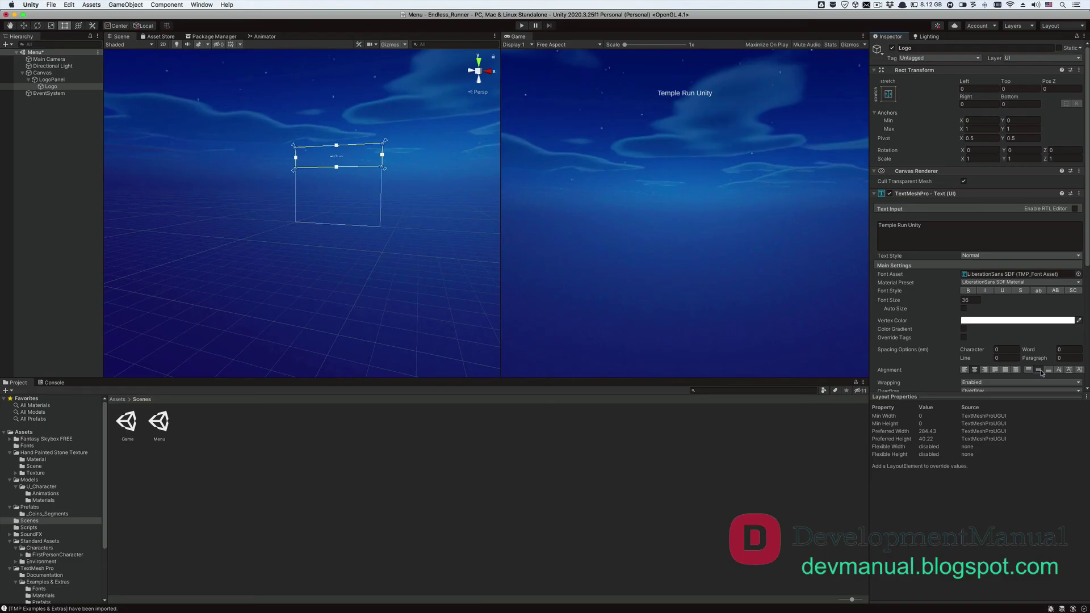
Step: Make the title bold italic at font size 180
scroll(1042, 373, "down", 3)
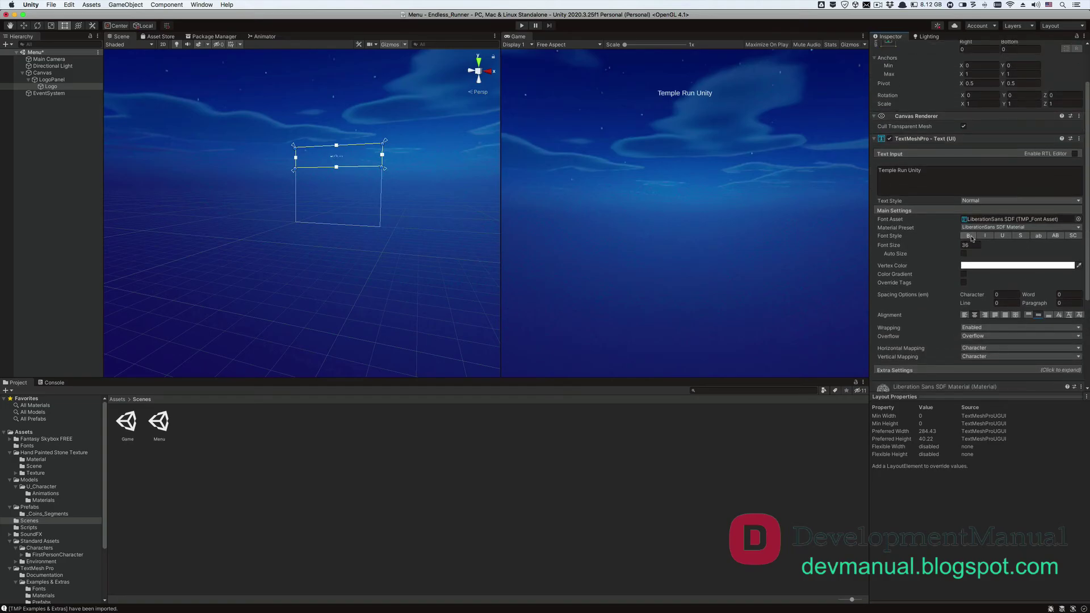
left_click(970, 236)
left_click(985, 236)
scroll(985, 237, "up", 3)
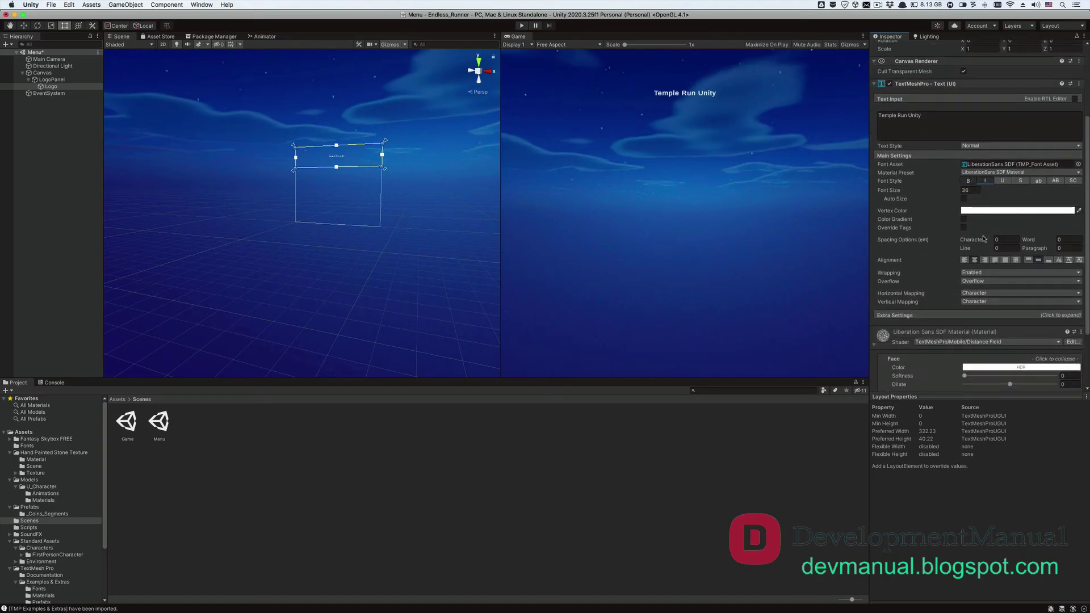
left_click(968, 300)
type("180")
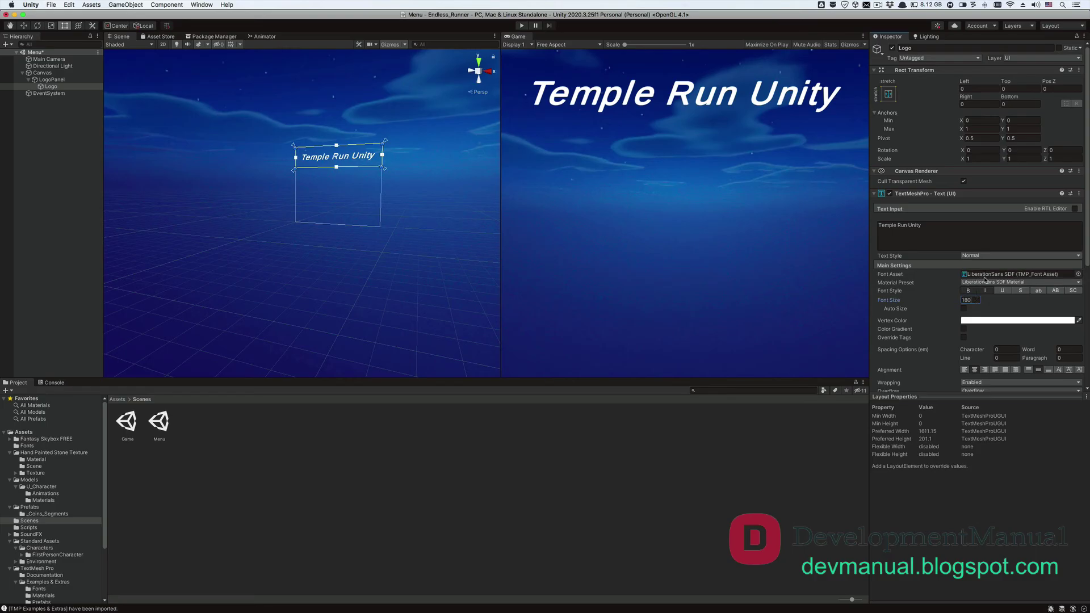
Step: Assign the Archeologicaps SDF font asset from Assets > Fonts to the Logo text
left_click(117, 400)
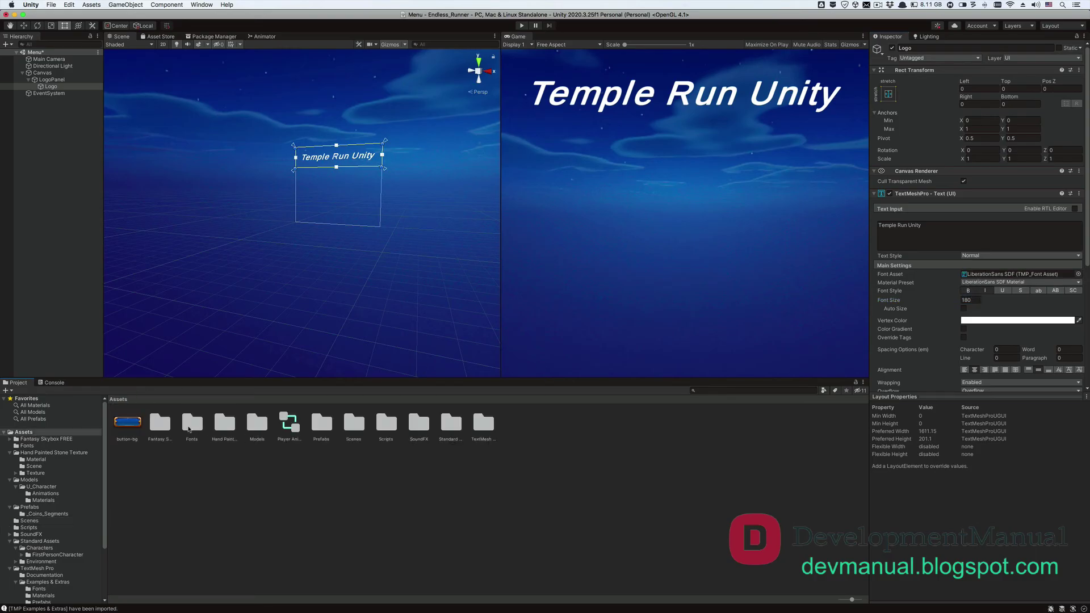
double_click(189, 429)
left_click(60, 86)
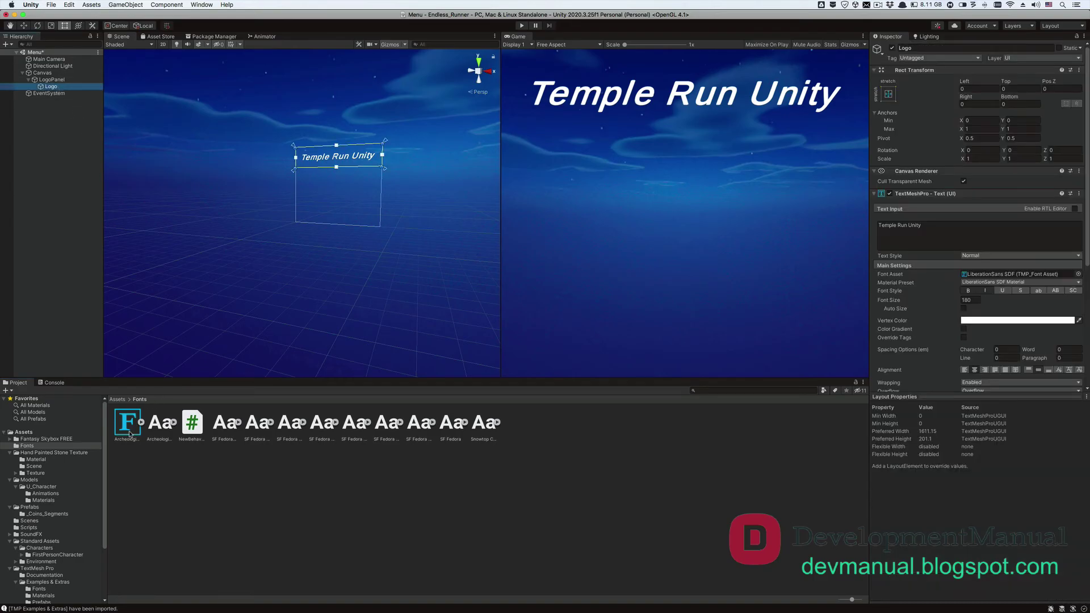
left_click_drag(130, 434, 967, 275)
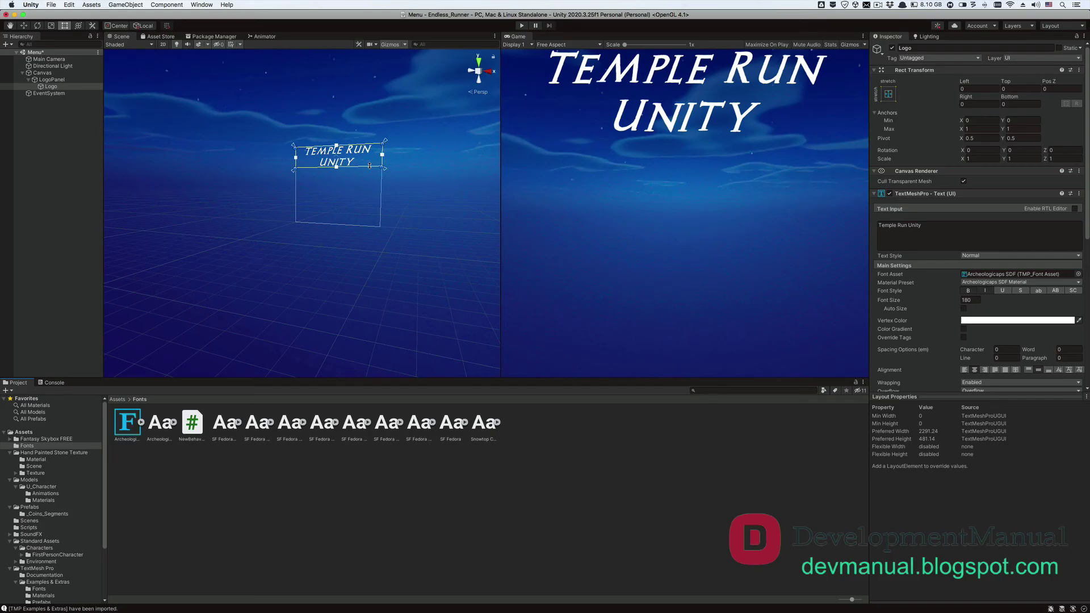
Step: Reduce the logo font size to 140
left_click(967, 300)
type("140")
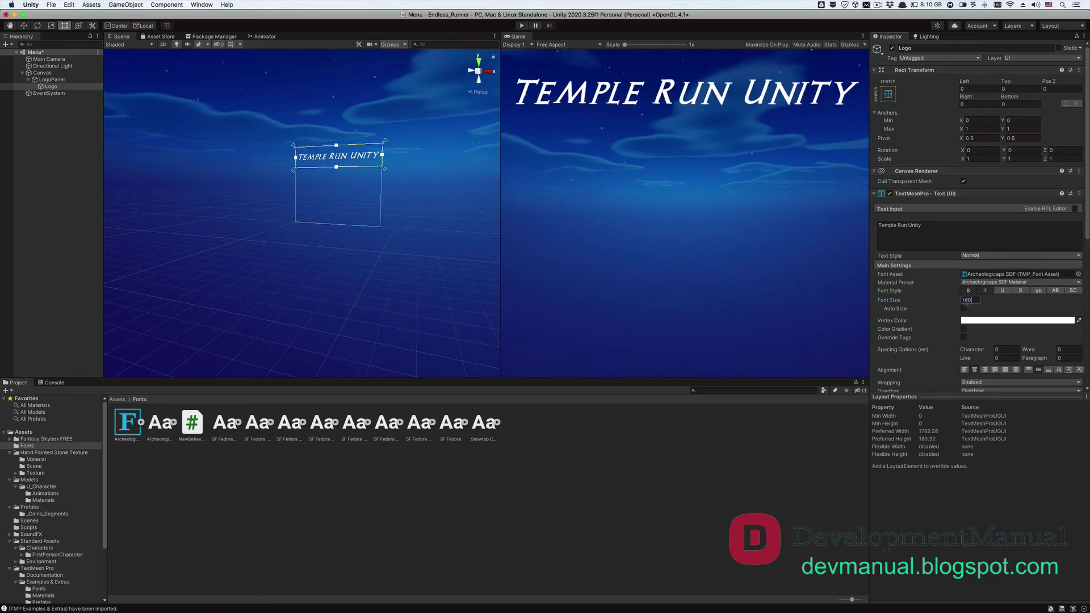
scroll(972, 245, "down", 5)
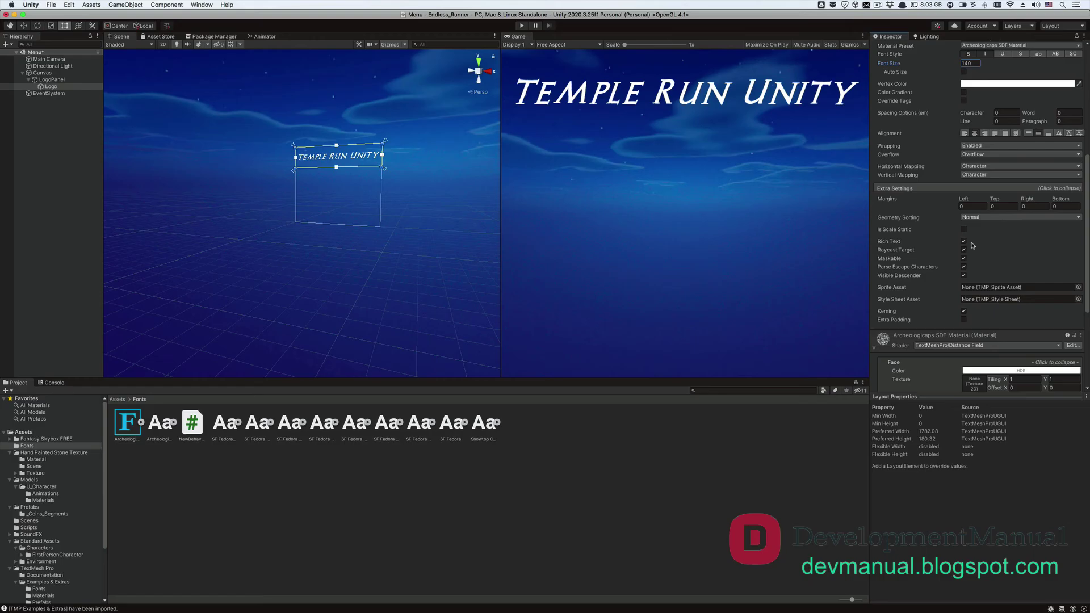
scroll(973, 245, "up", 4)
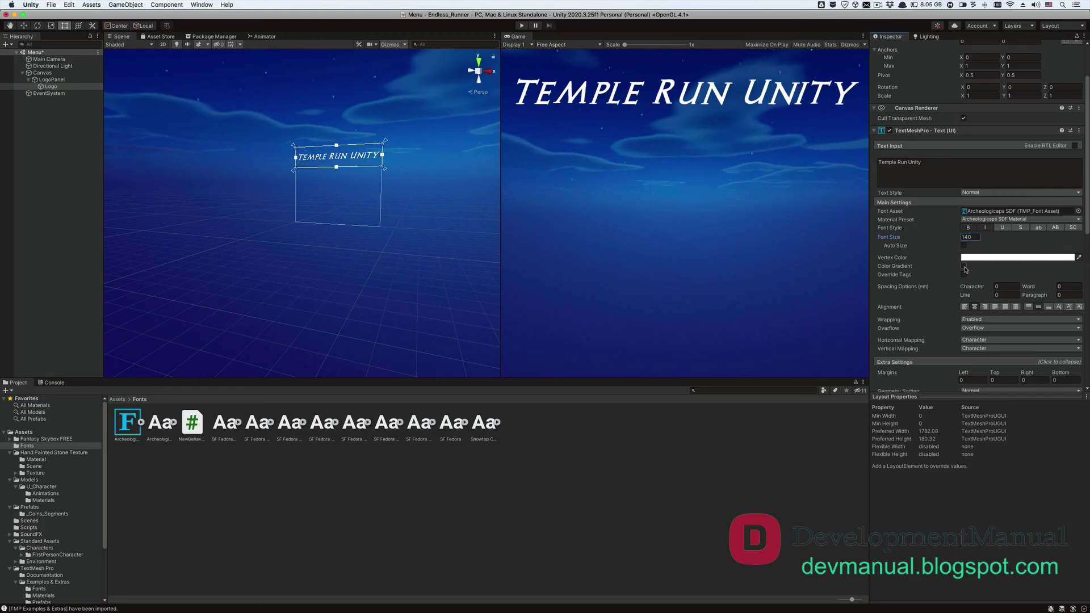
Step: Enable Color Gradient and set both top corners to gold #EDC54CFF
left_click(964, 266)
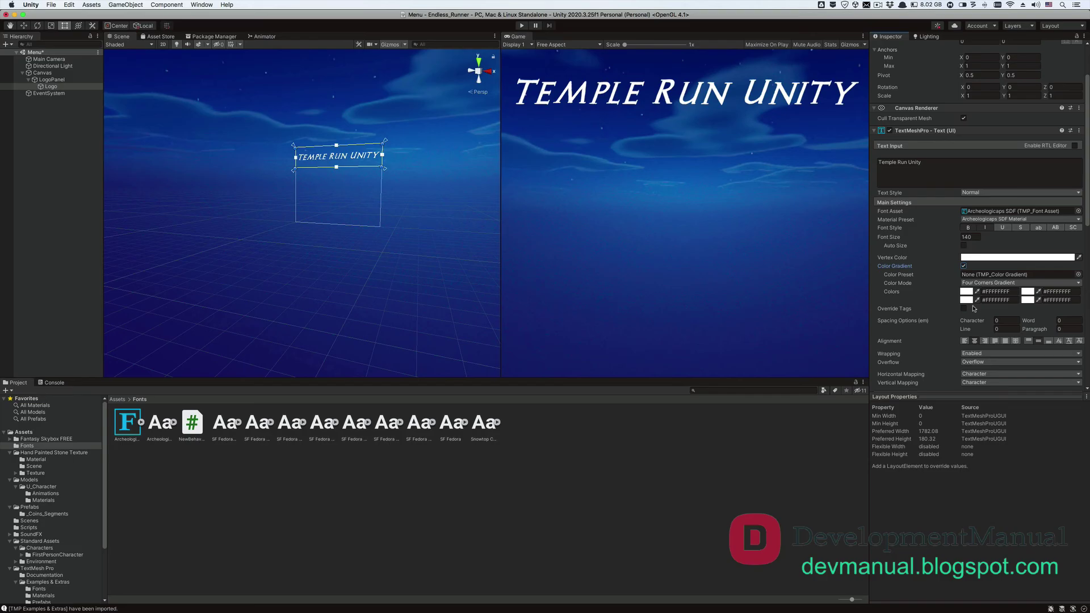
left_click(966, 291)
left_click(1045, 471)
type("EDC54CFF")
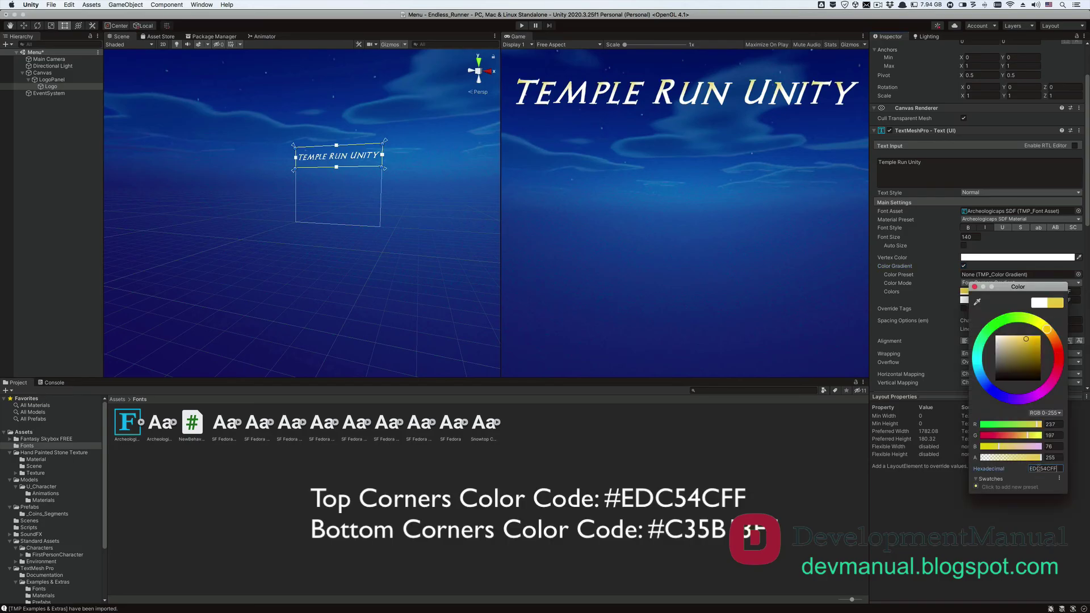
key("Return")
left_click(1028, 291)
type("EDC54CFF")
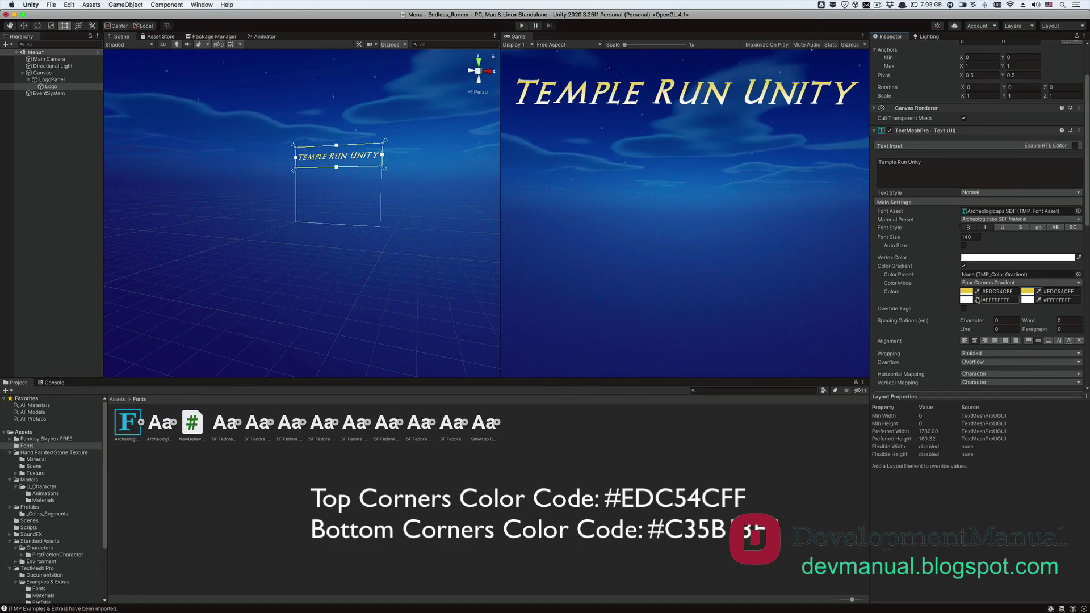
Step: Set both bottom gradient corners to orange #C35B13FF and save the Menu scene
left_click(967, 300)
left_click(1062, 479)
key("super+v")
left_click(1028, 300)
left_click(1062, 479)
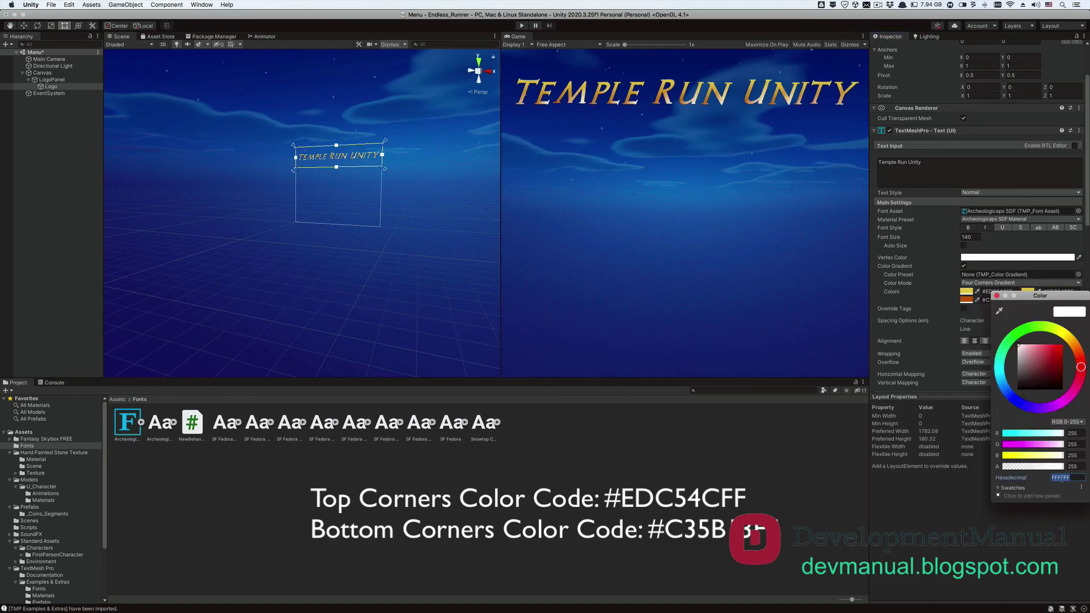
type("C35B13FF")
left_click(996, 296)
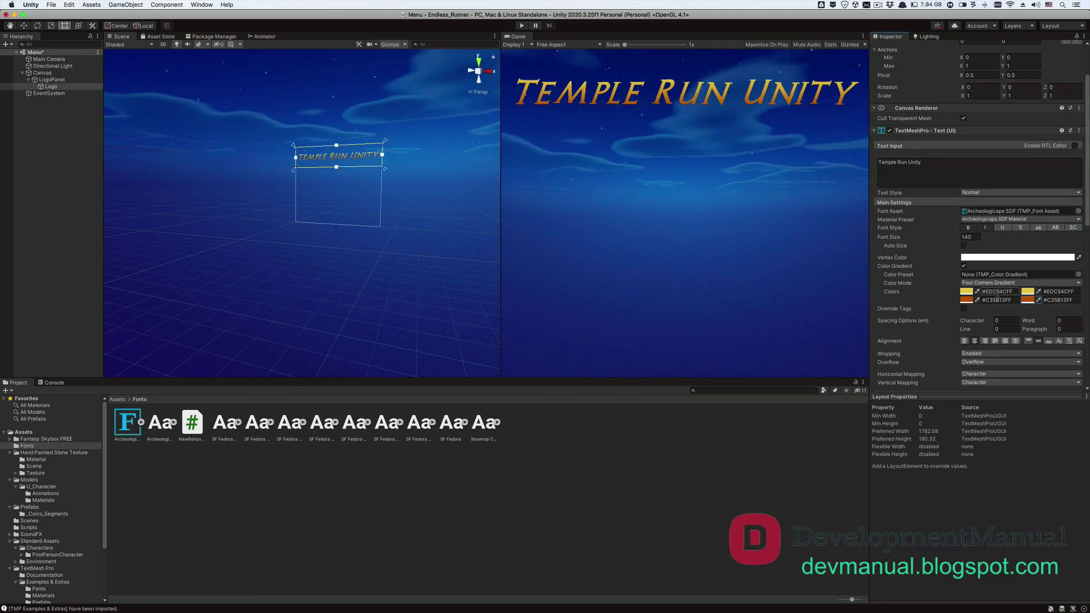
key("super+s")
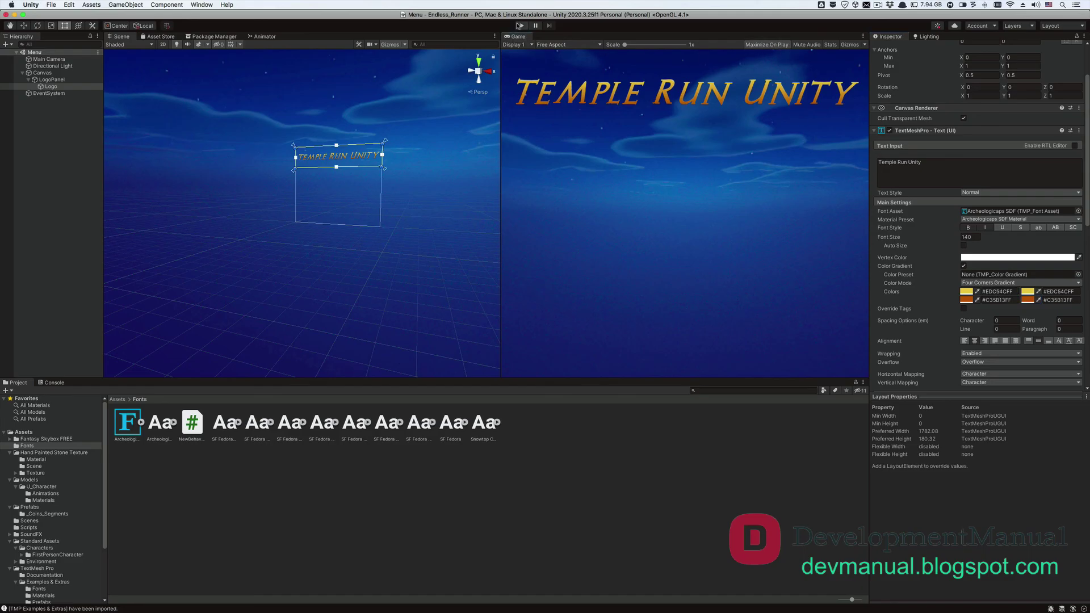
left_click(521, 26)
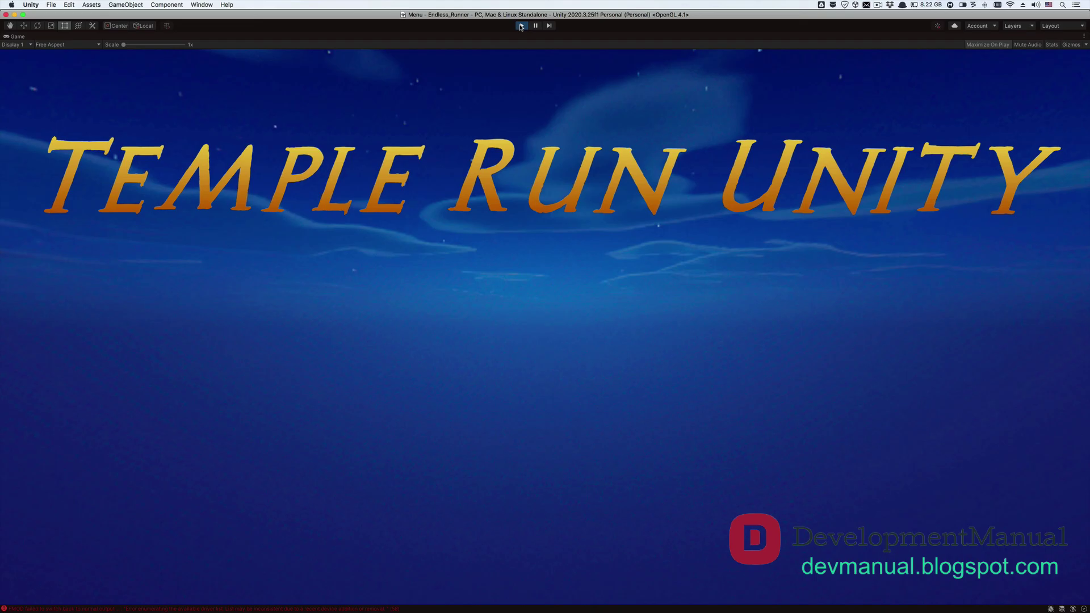
left_click(521, 26)
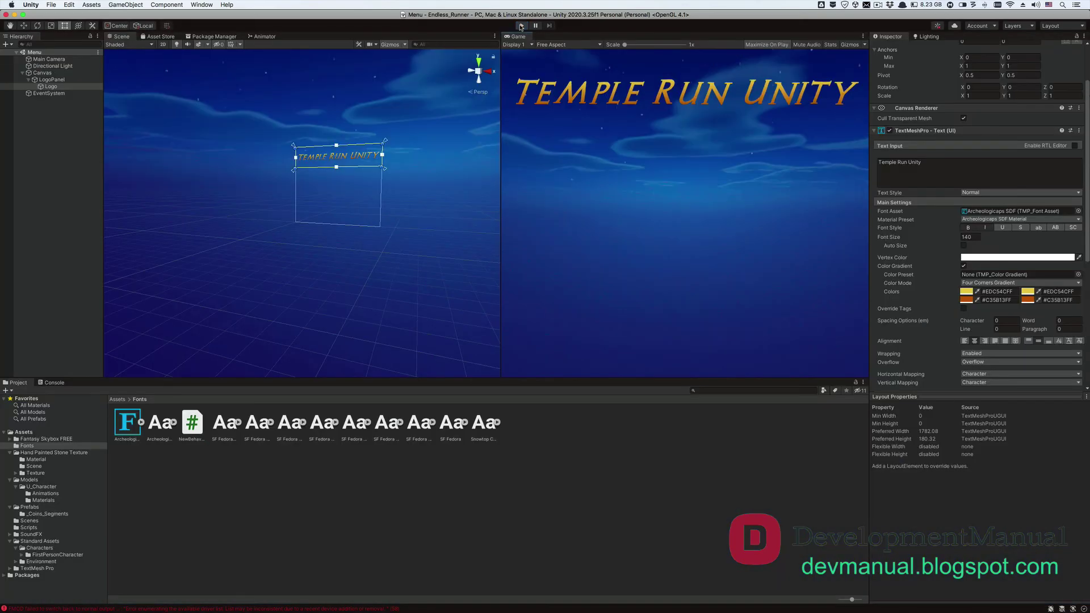